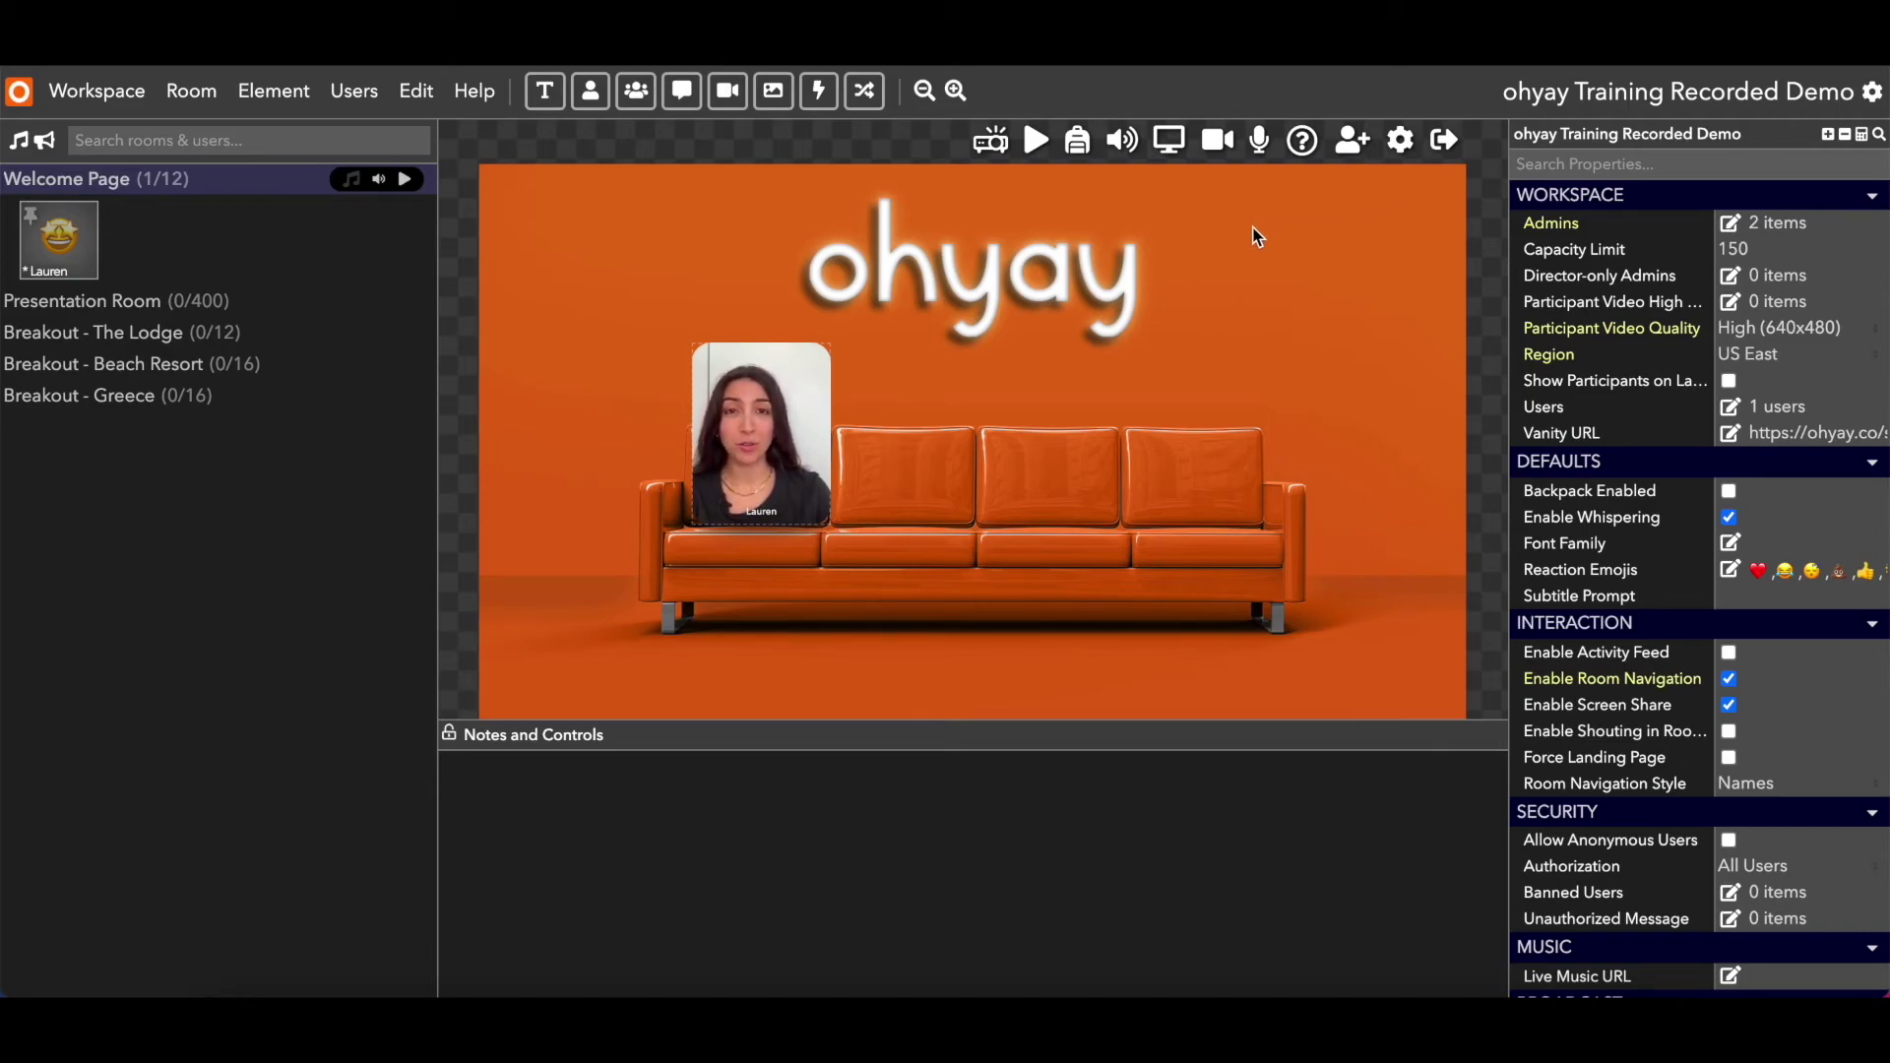
# - Toggle the camera off and then back on from the top toolbar
pyautogui.click(1219, 147)
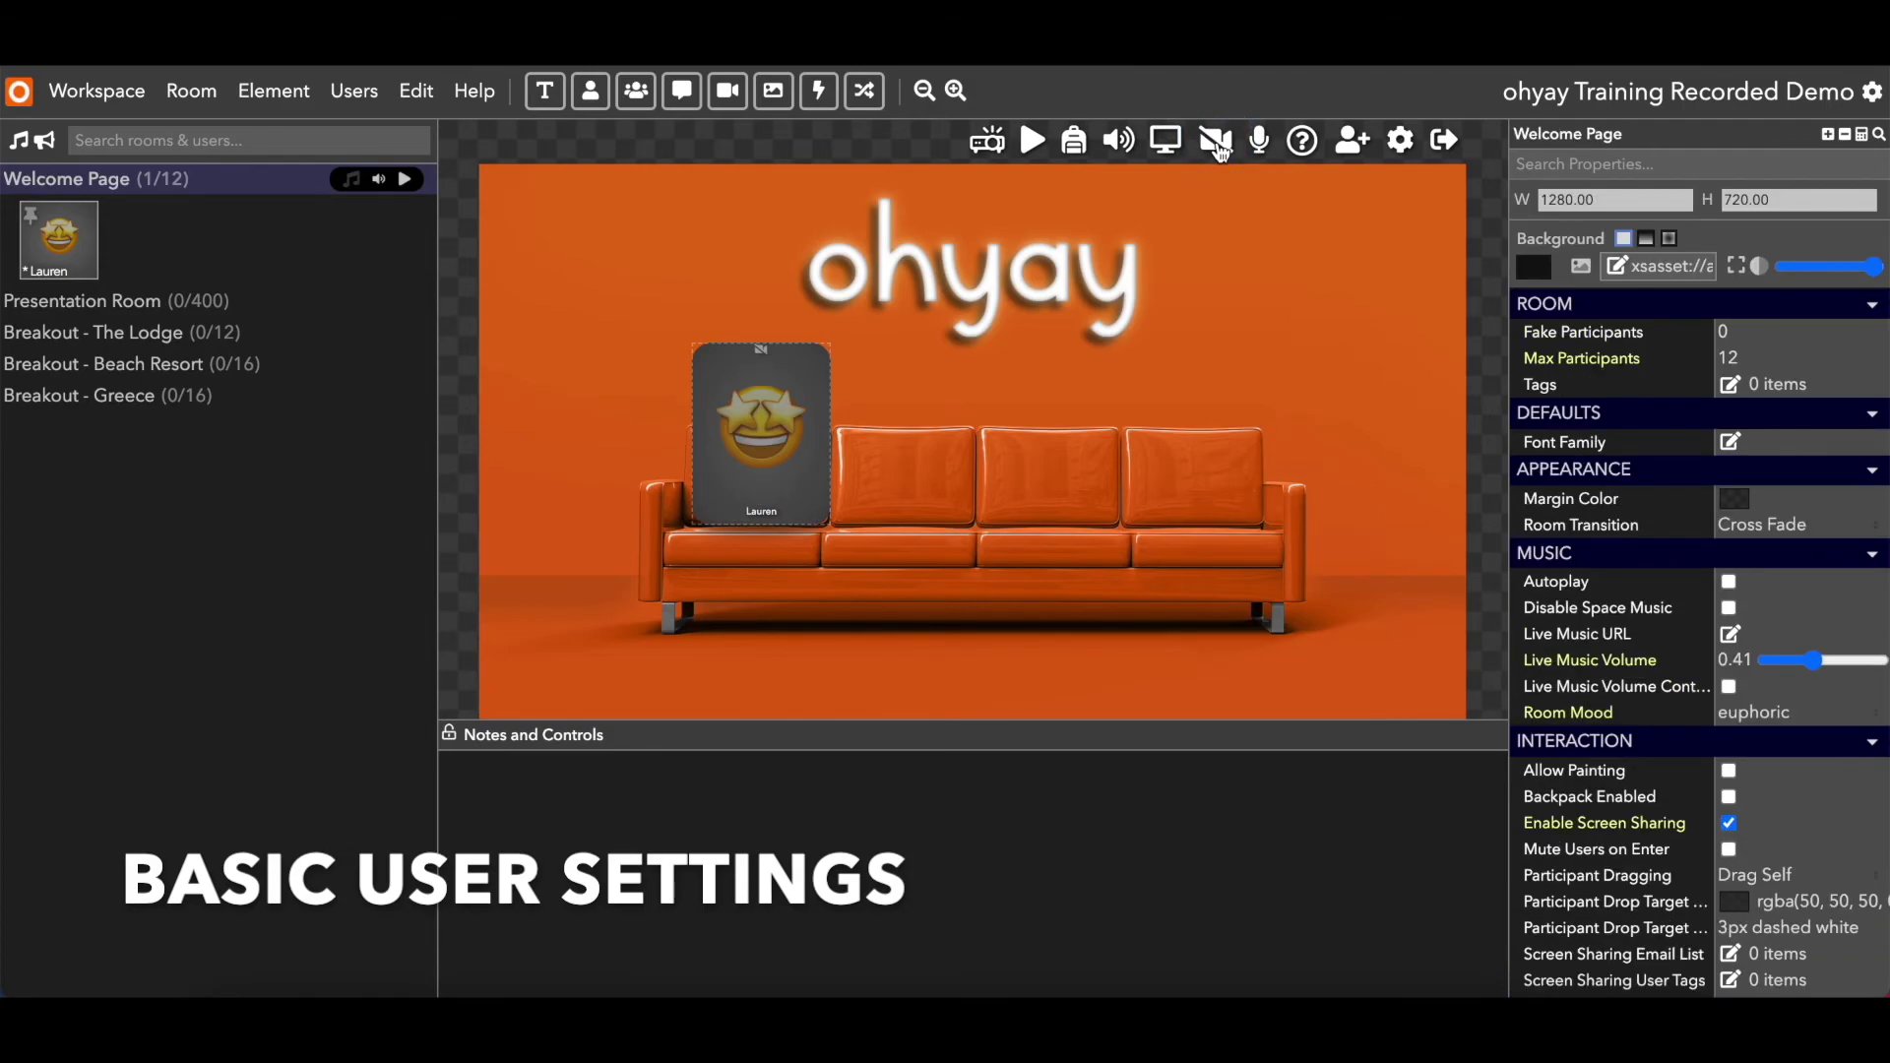
pyautogui.click(1219, 148)
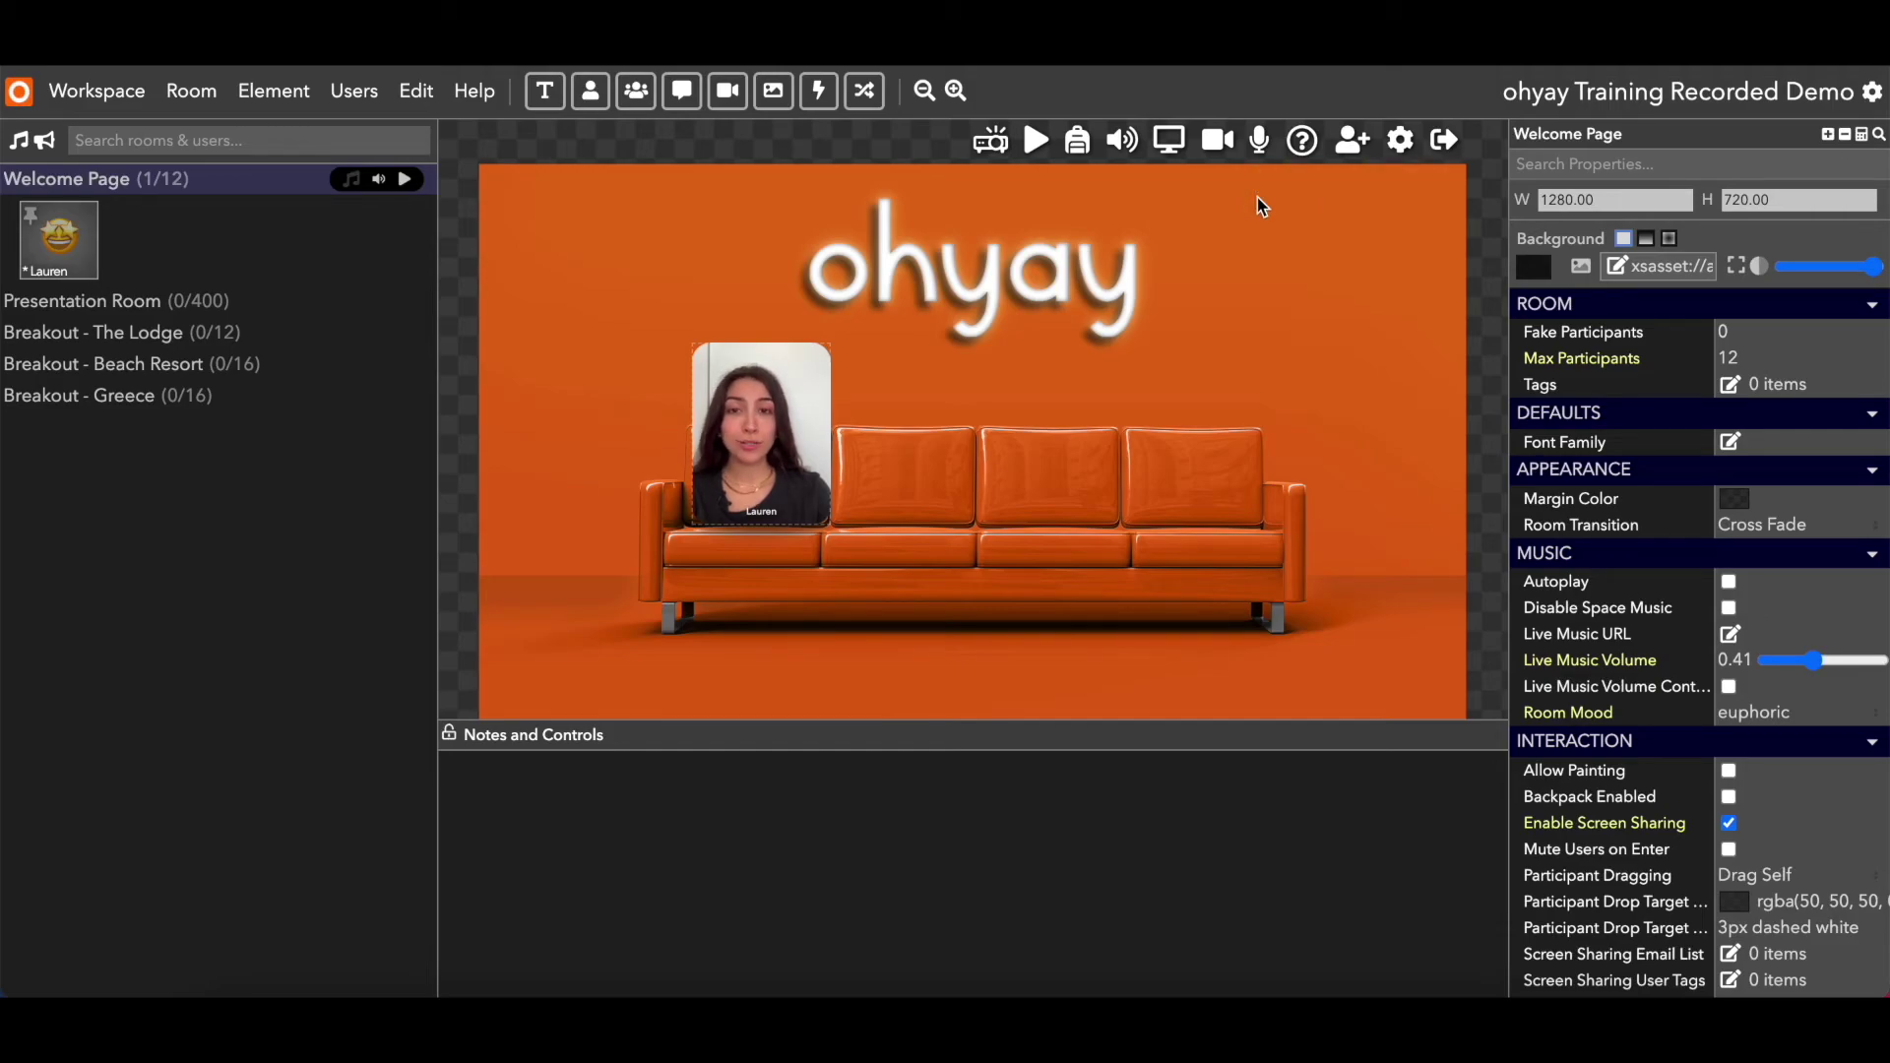
# - Open camera and microphone settings, keeping FaceTime HD Camera and the default MacBook Pro Microphone
pyautogui.click(1398, 150)
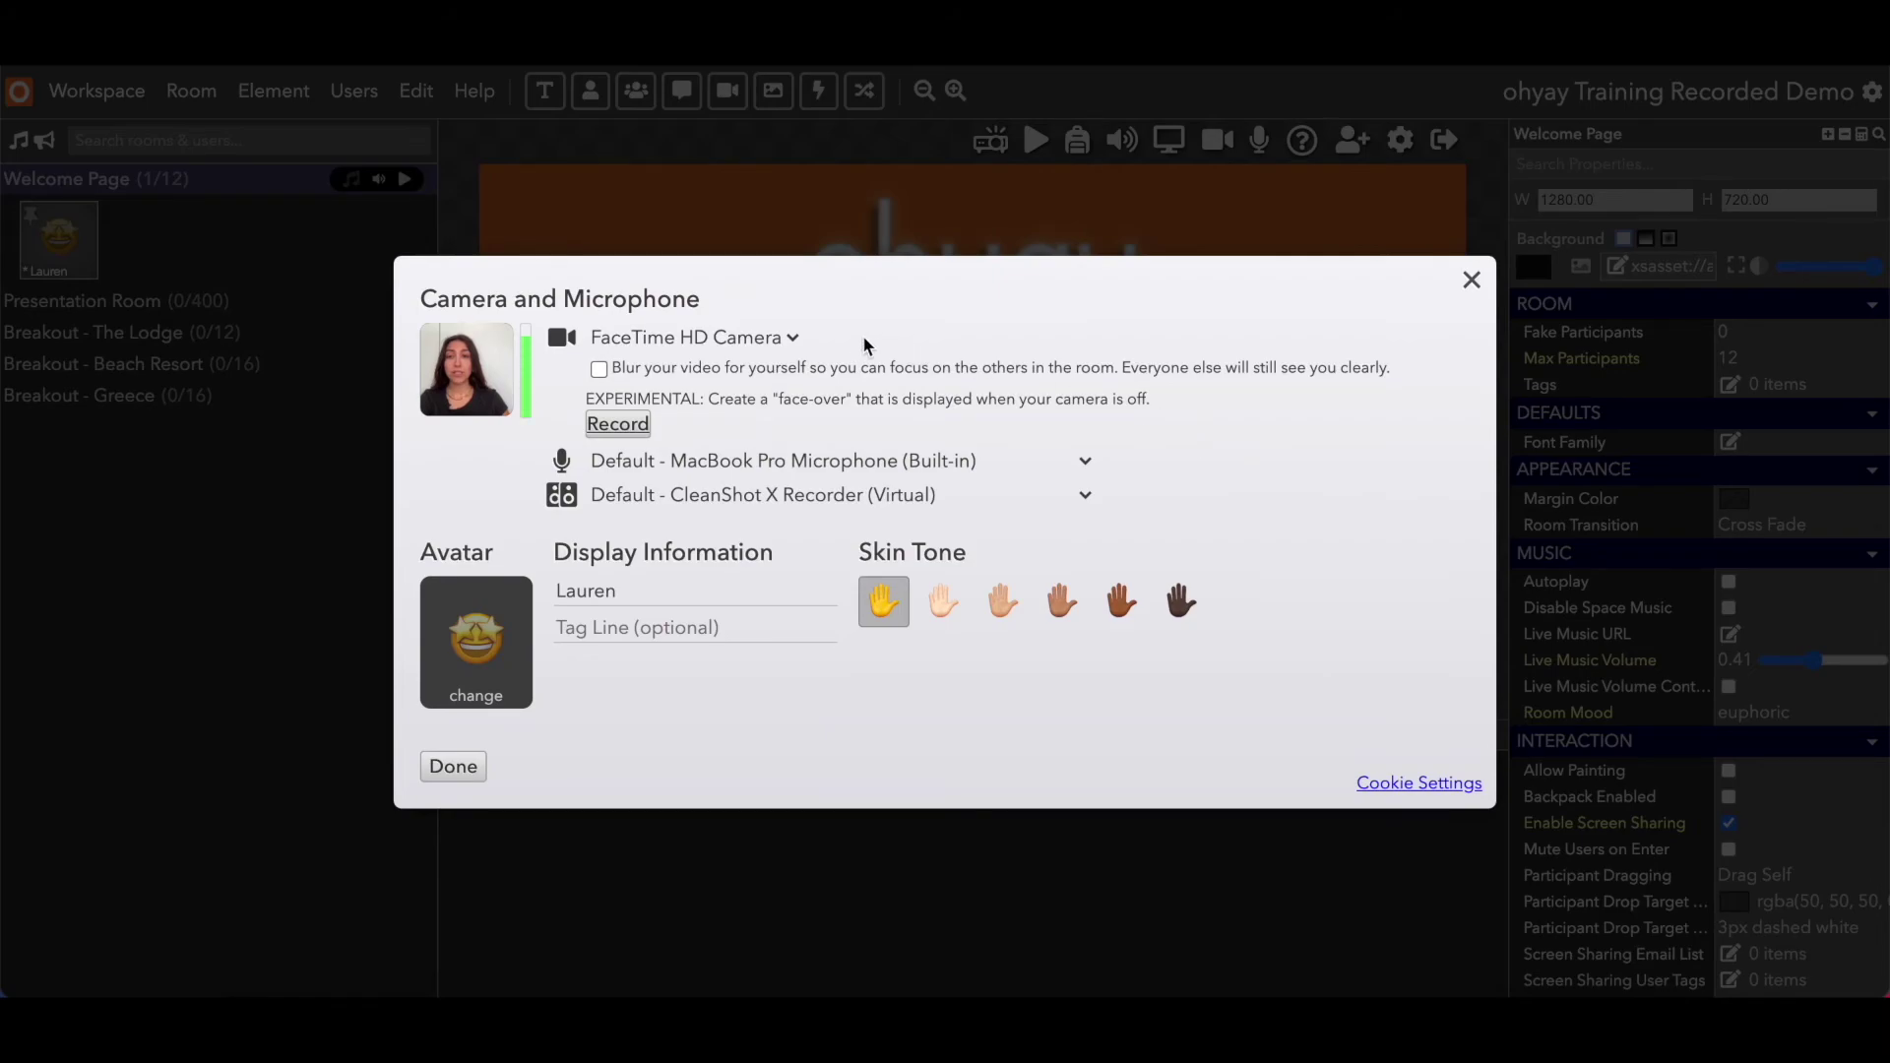
pyautogui.click(793, 337)
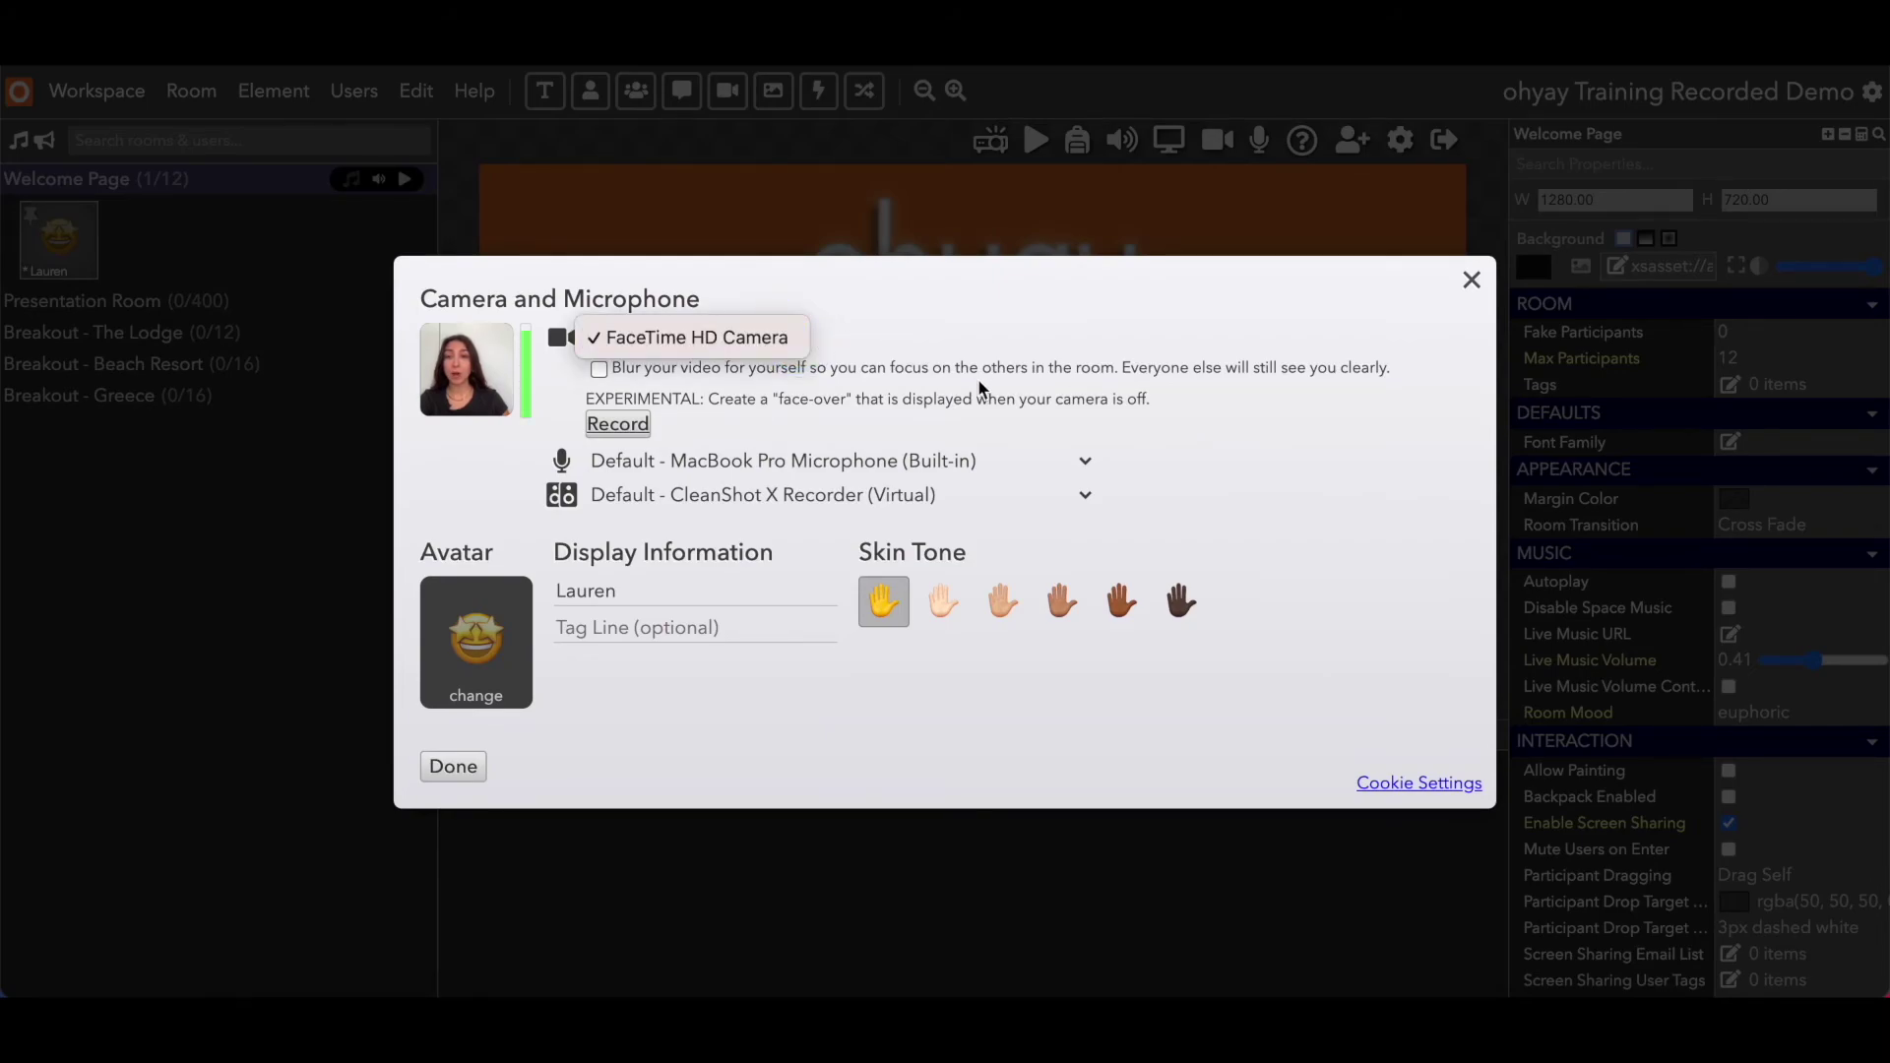
pyautogui.click(1120, 469)
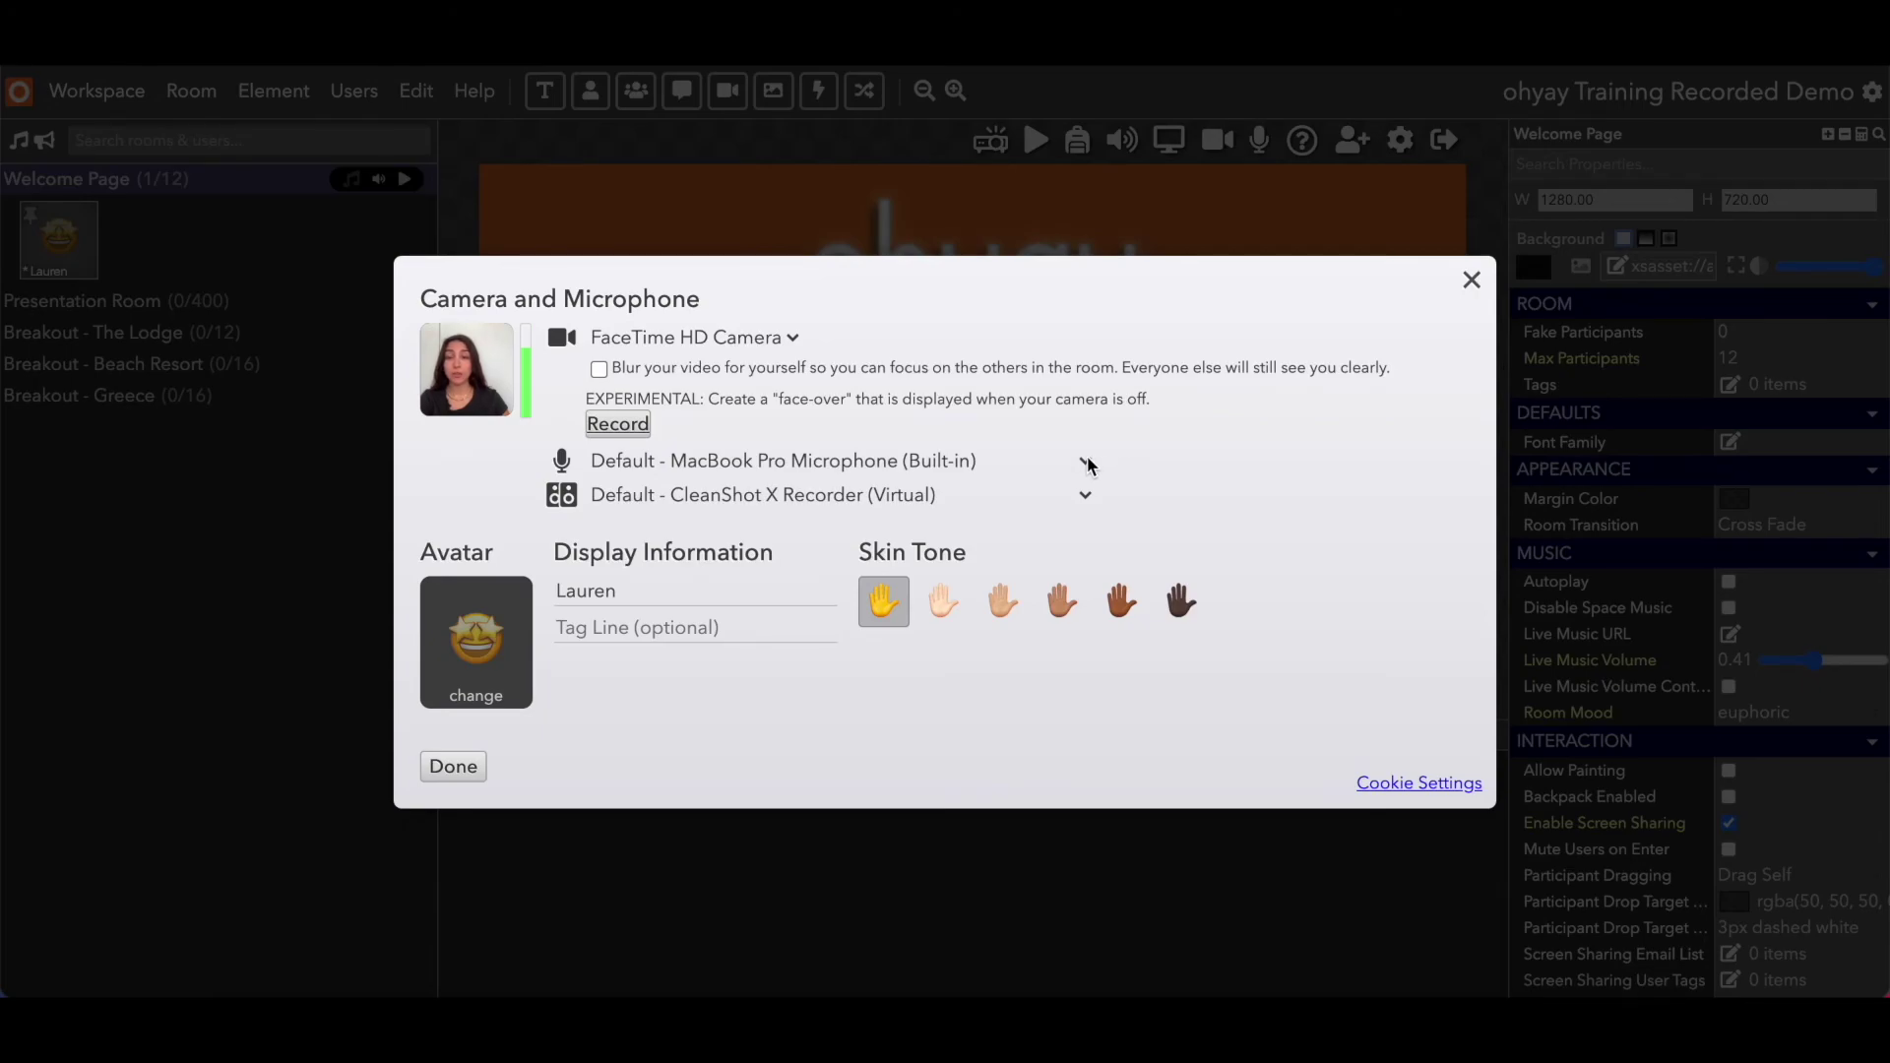
pyautogui.click(1084, 462)
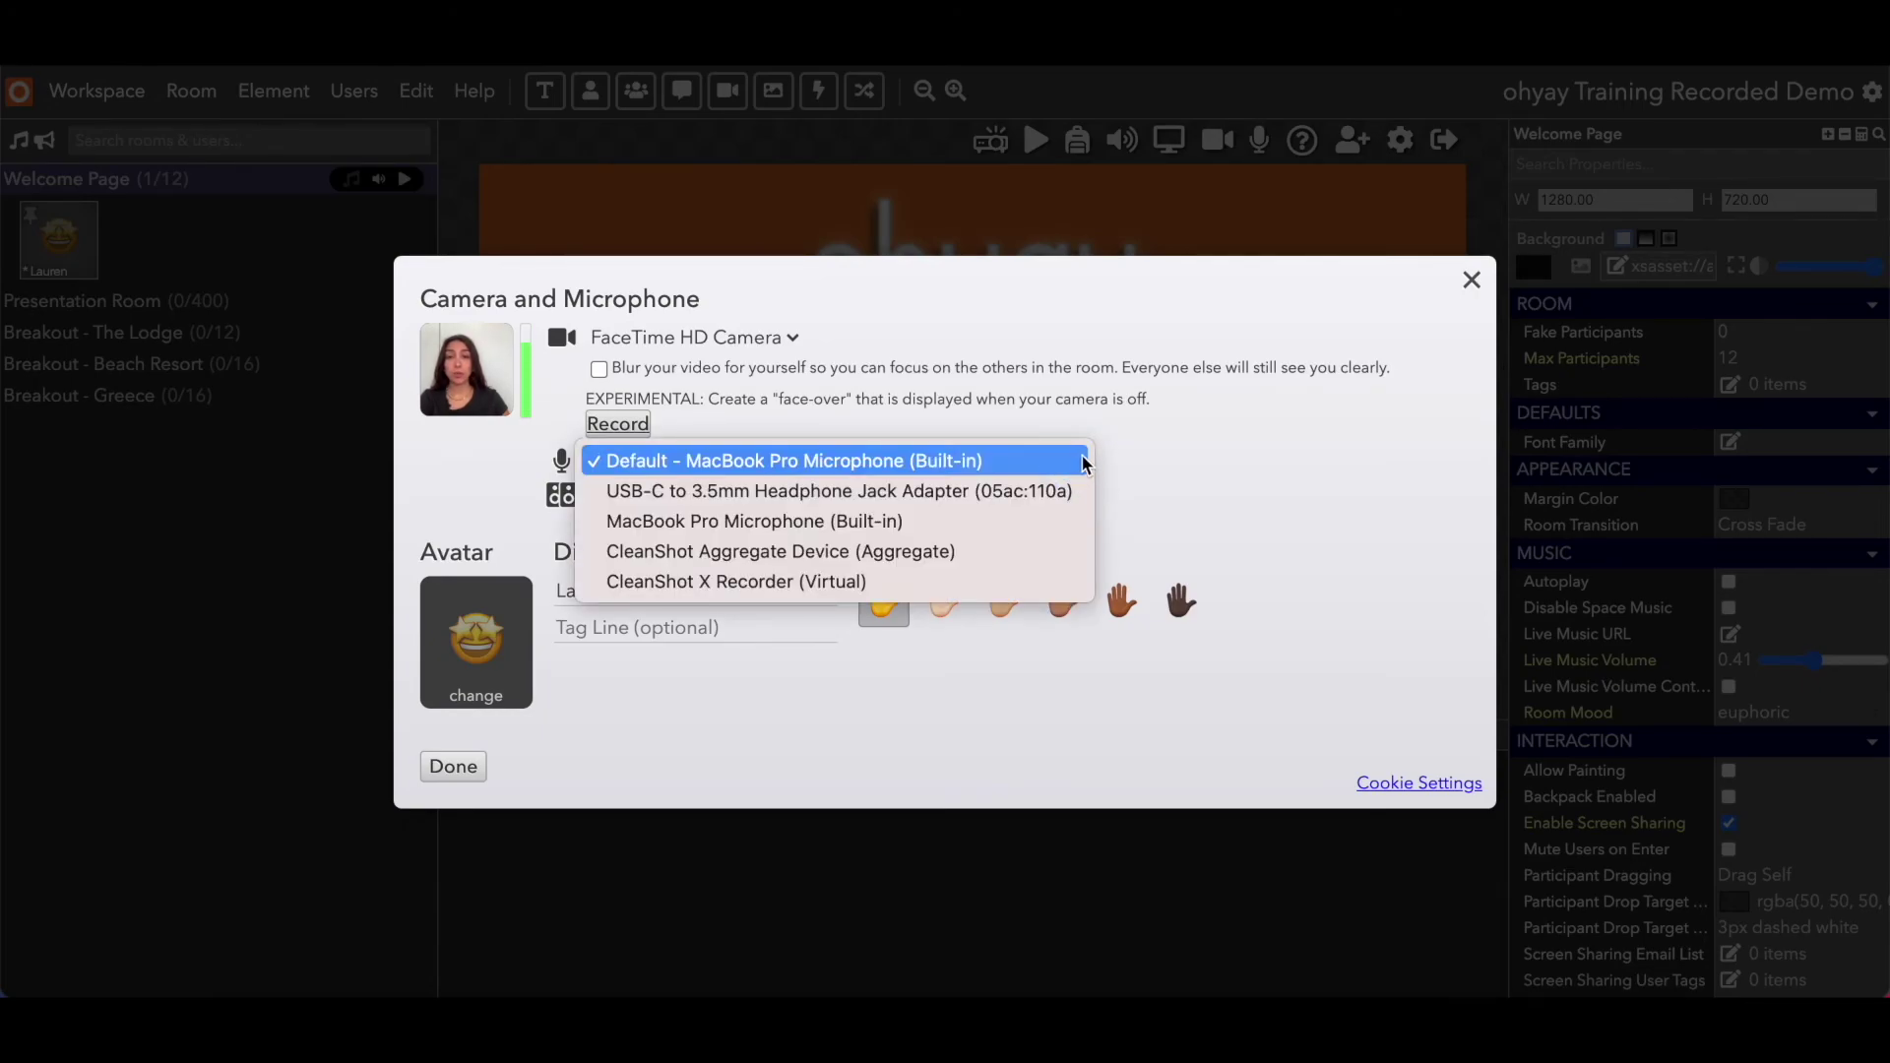
pyautogui.click(1151, 458)
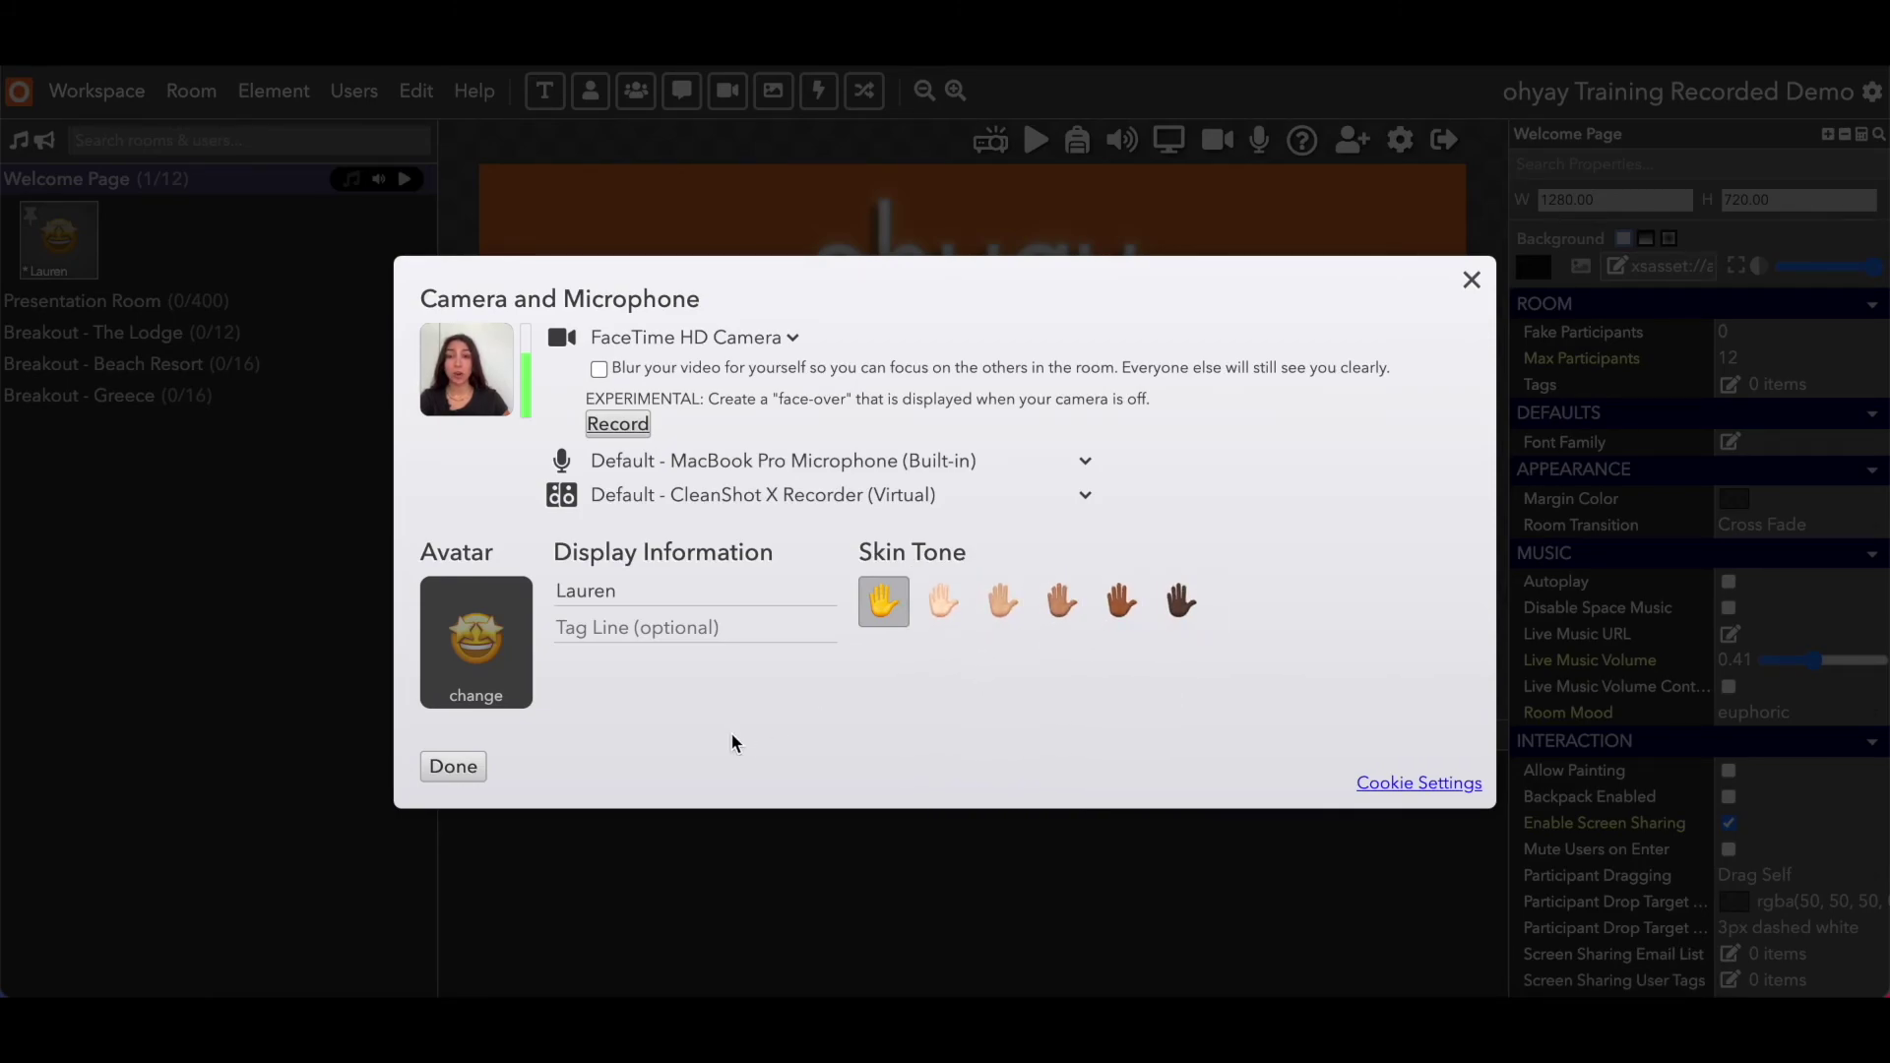
# - Finish the camera and microphone setup to return to the Welcome Page
pyautogui.click(453, 765)
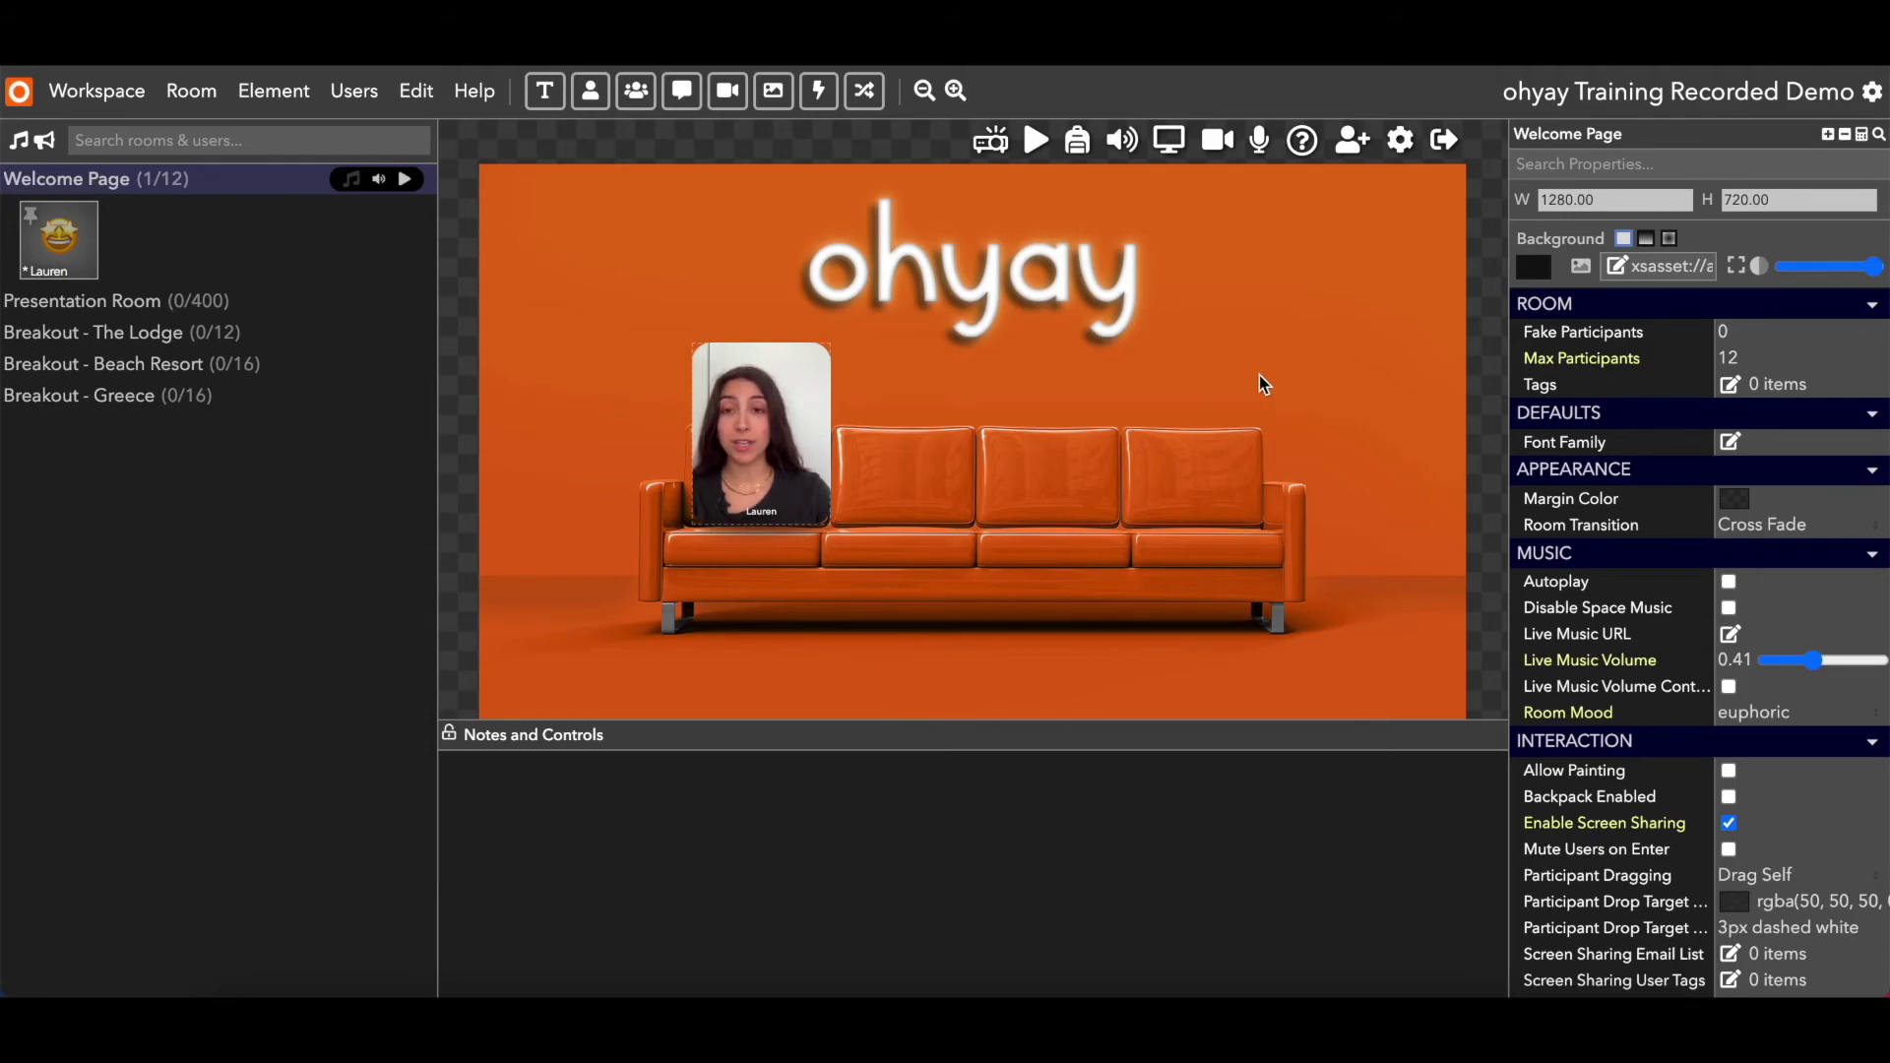
# - Show the ohyay Training Recorded Demo workspace properties, leaving the workspace title as is
pyautogui.click(1608, 84)
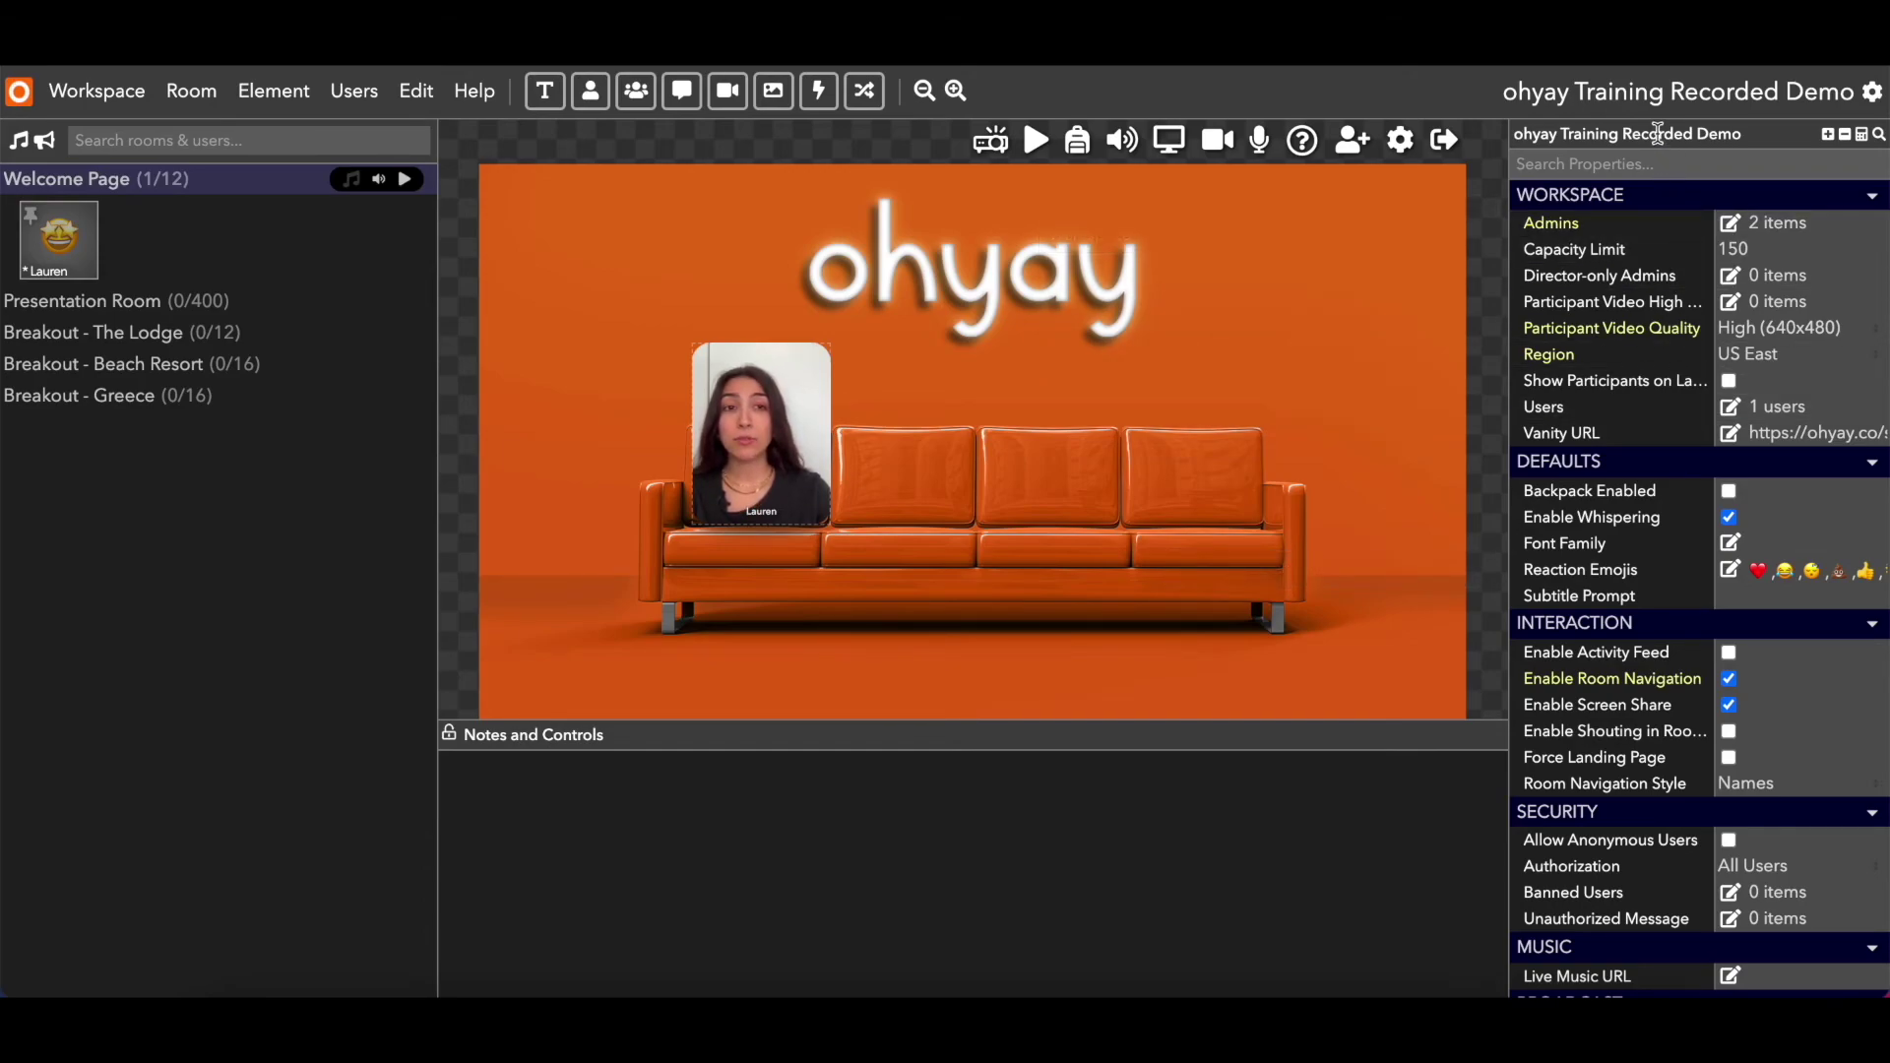
pyautogui.click(1755, 134)
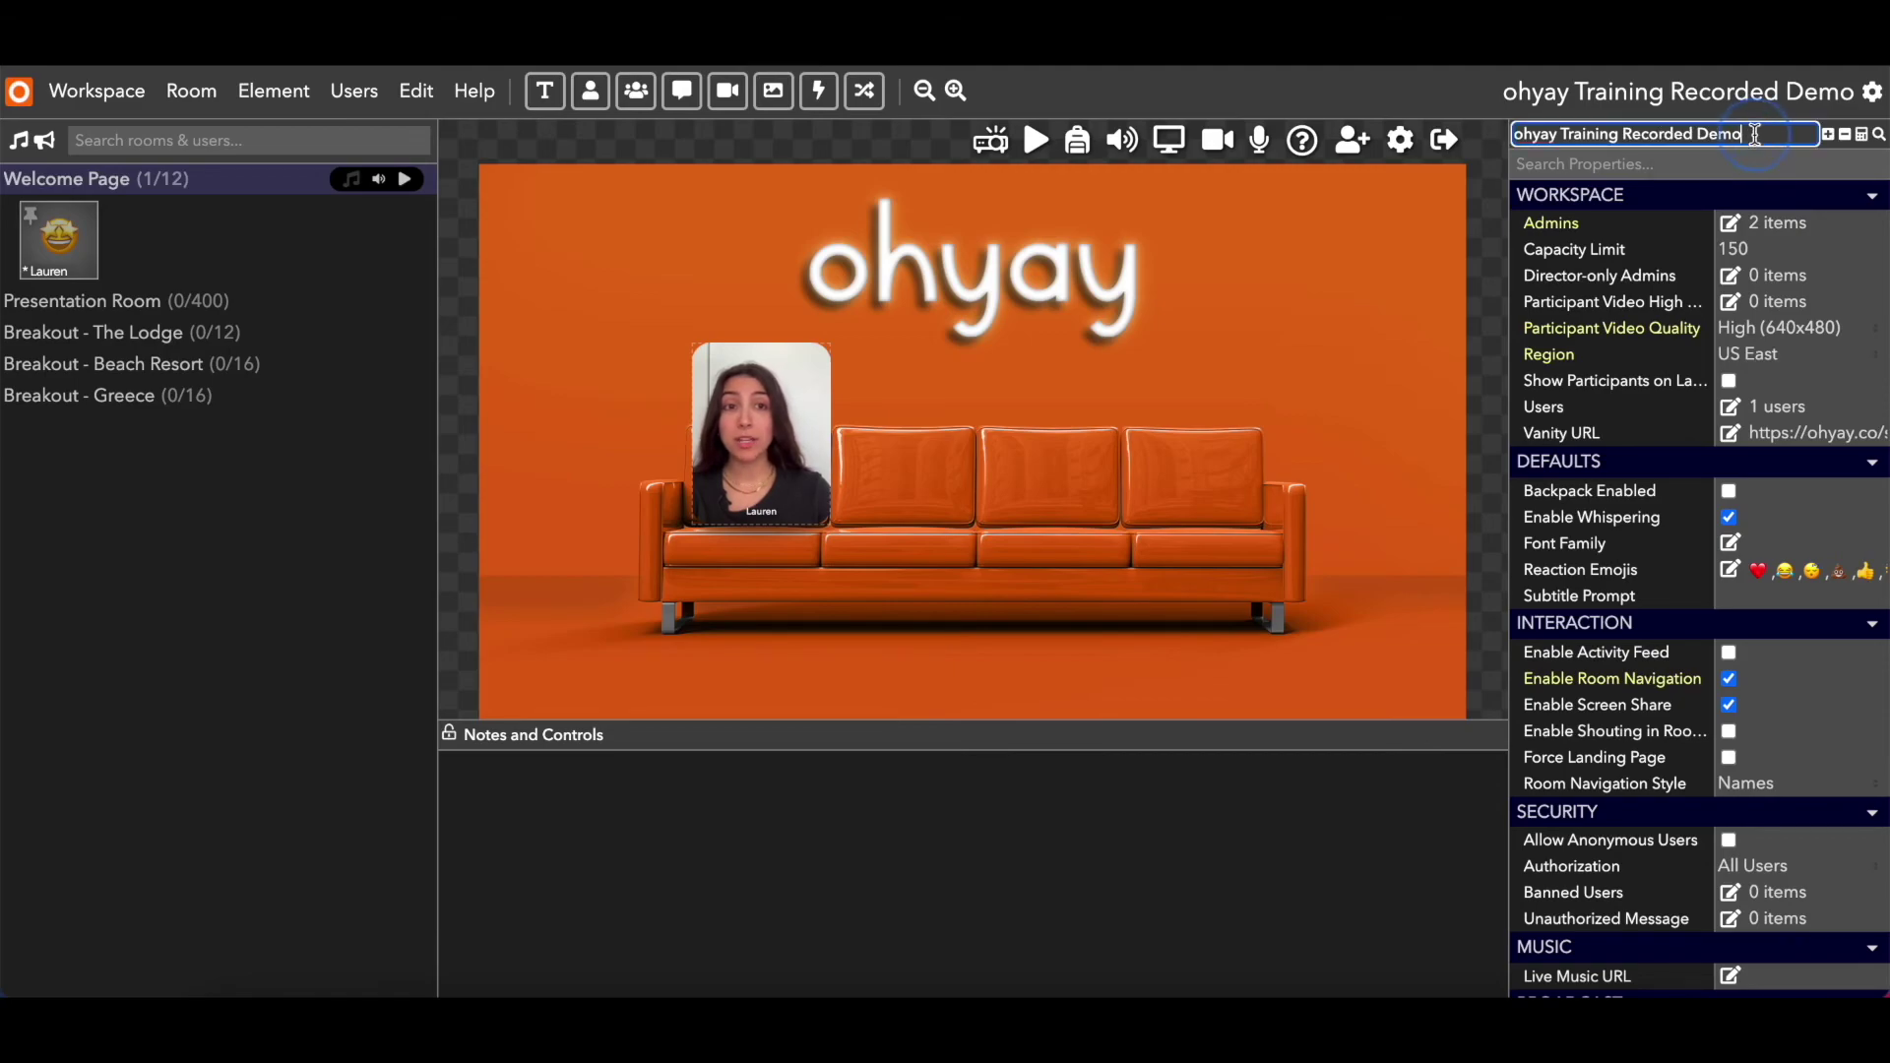
pyautogui.moveTo(1760, 134); pyautogui.dragTo(1507, 134)
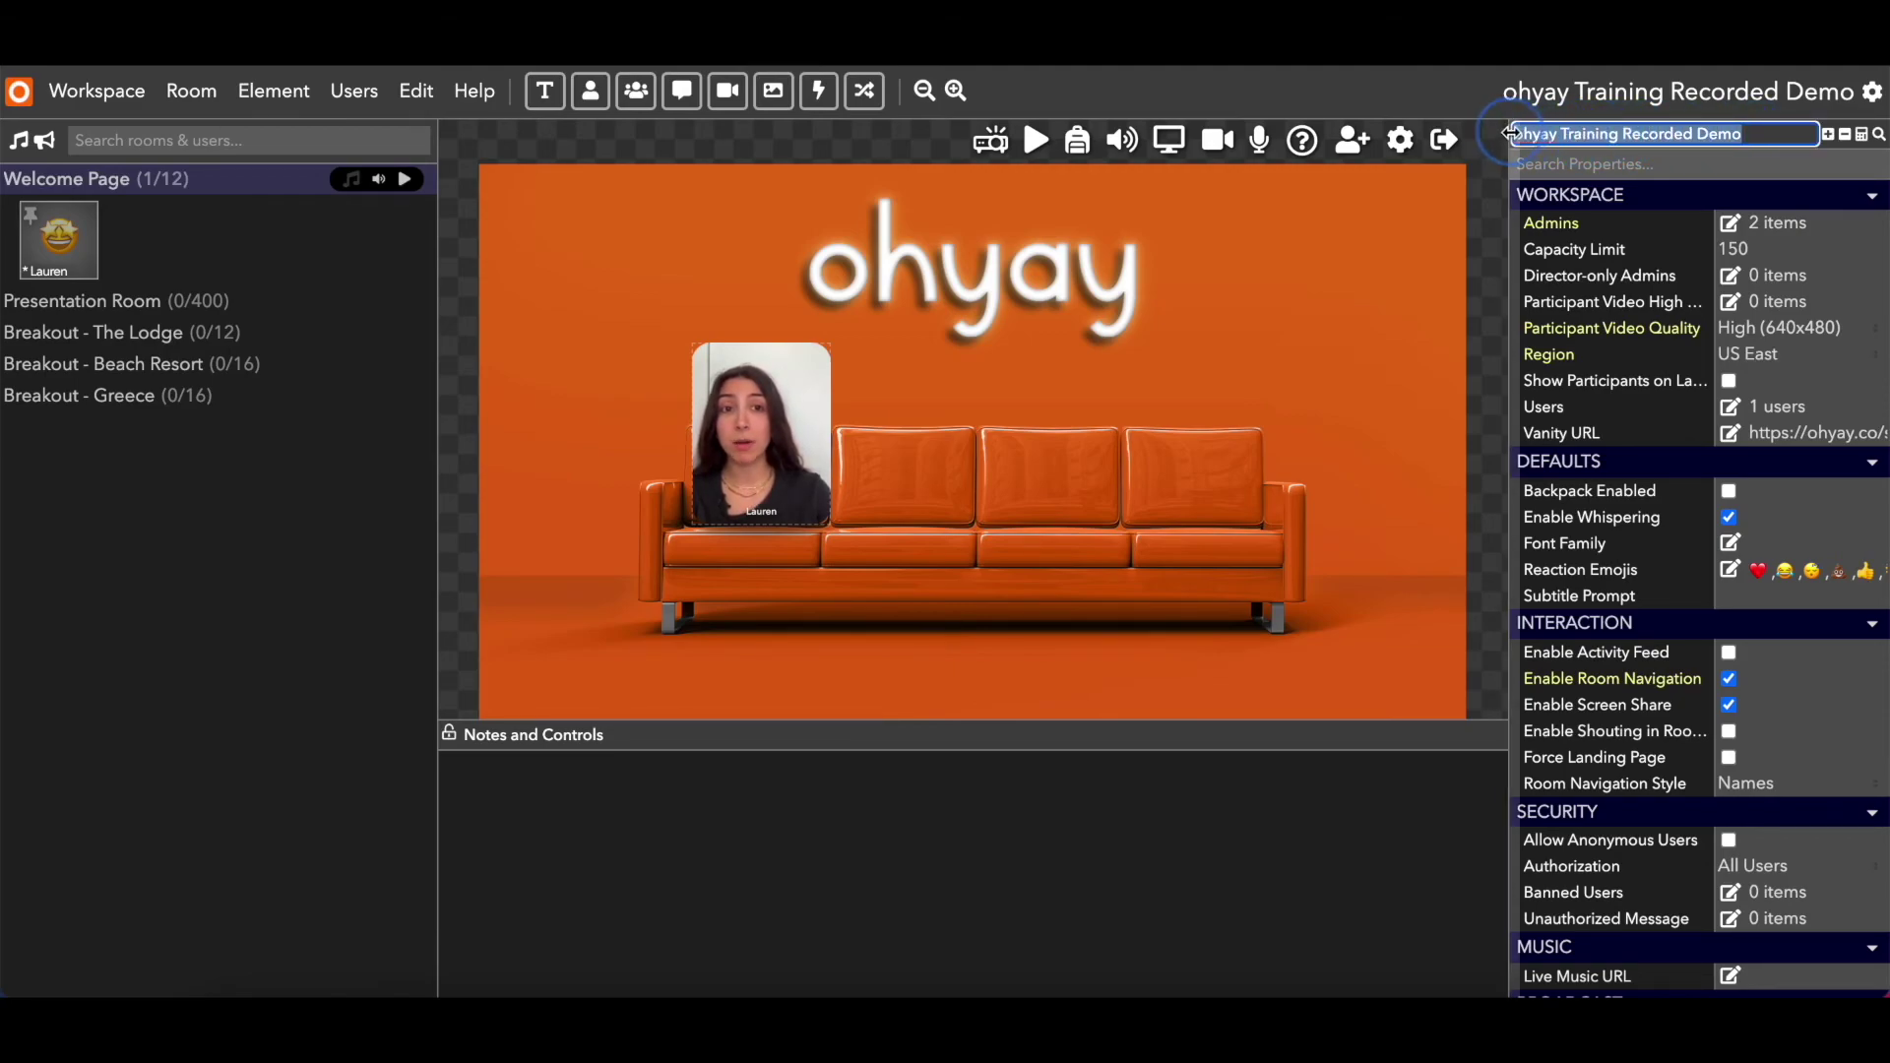
pyautogui.click(1722, 134)
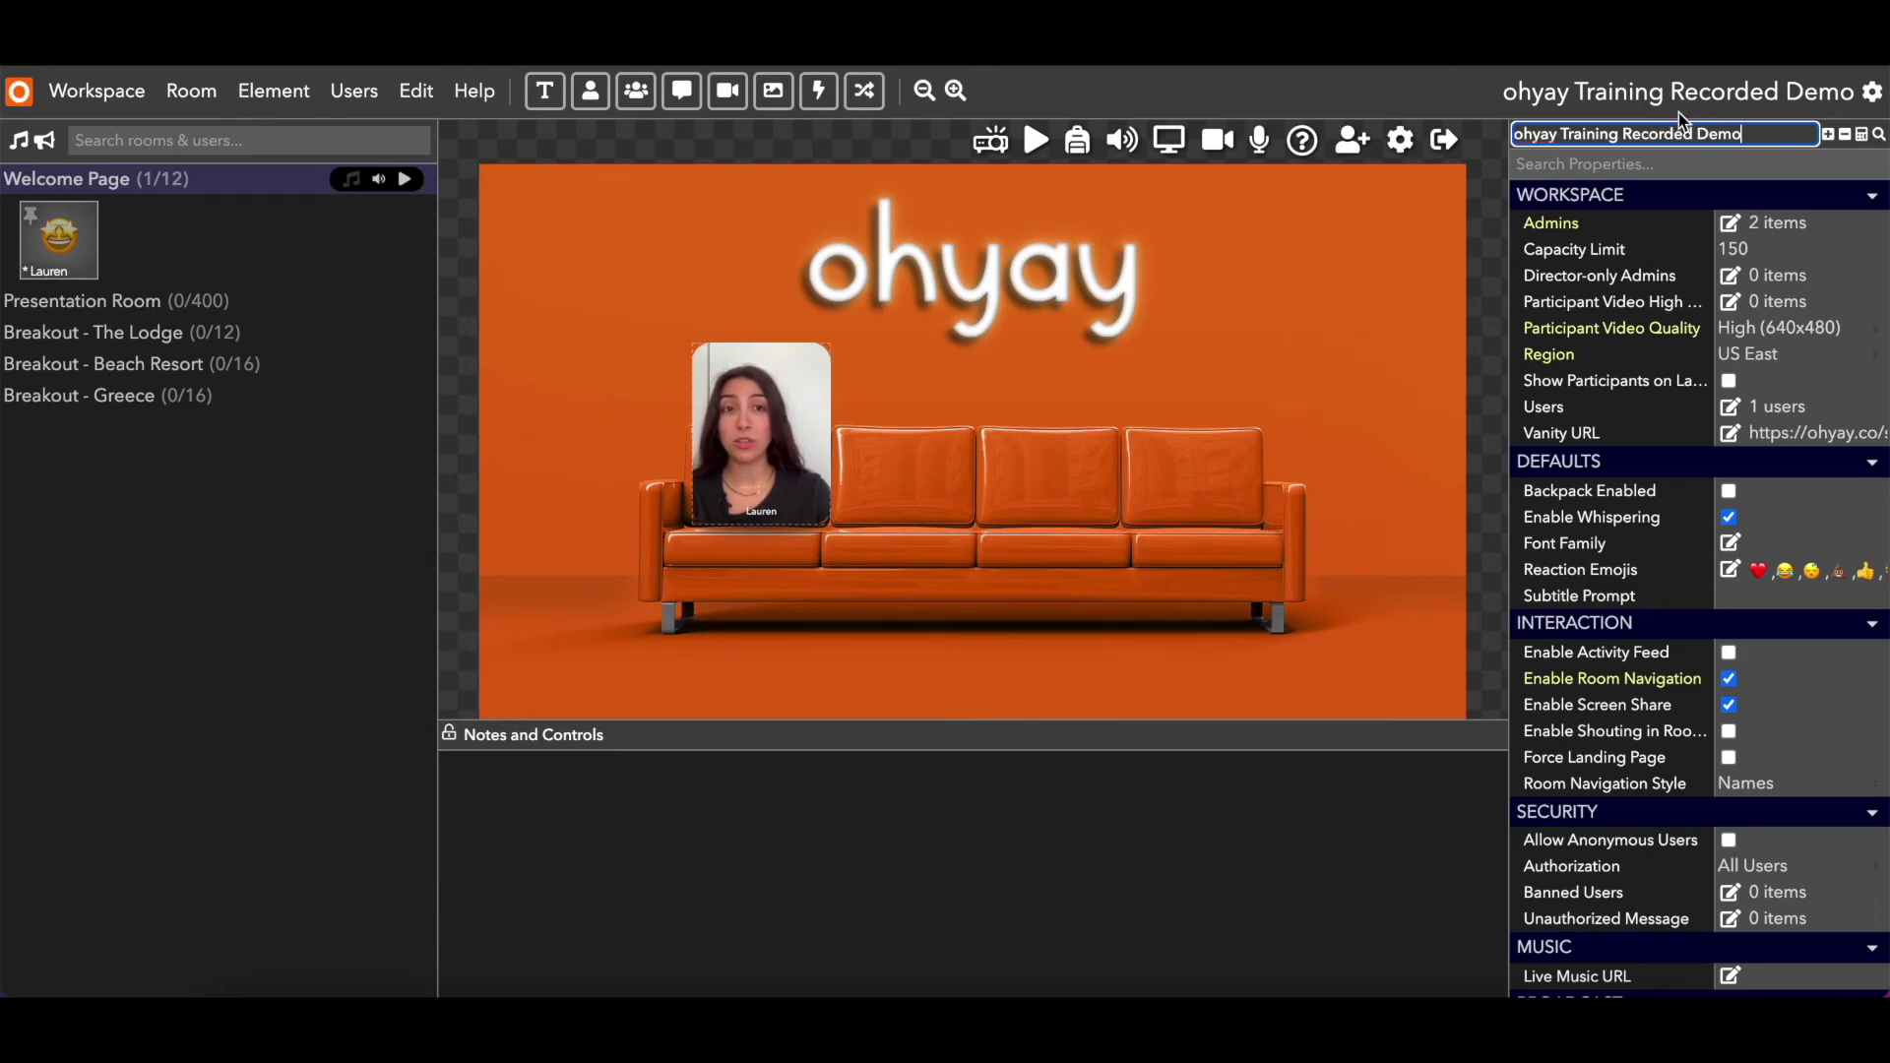
pyautogui.press('Return')
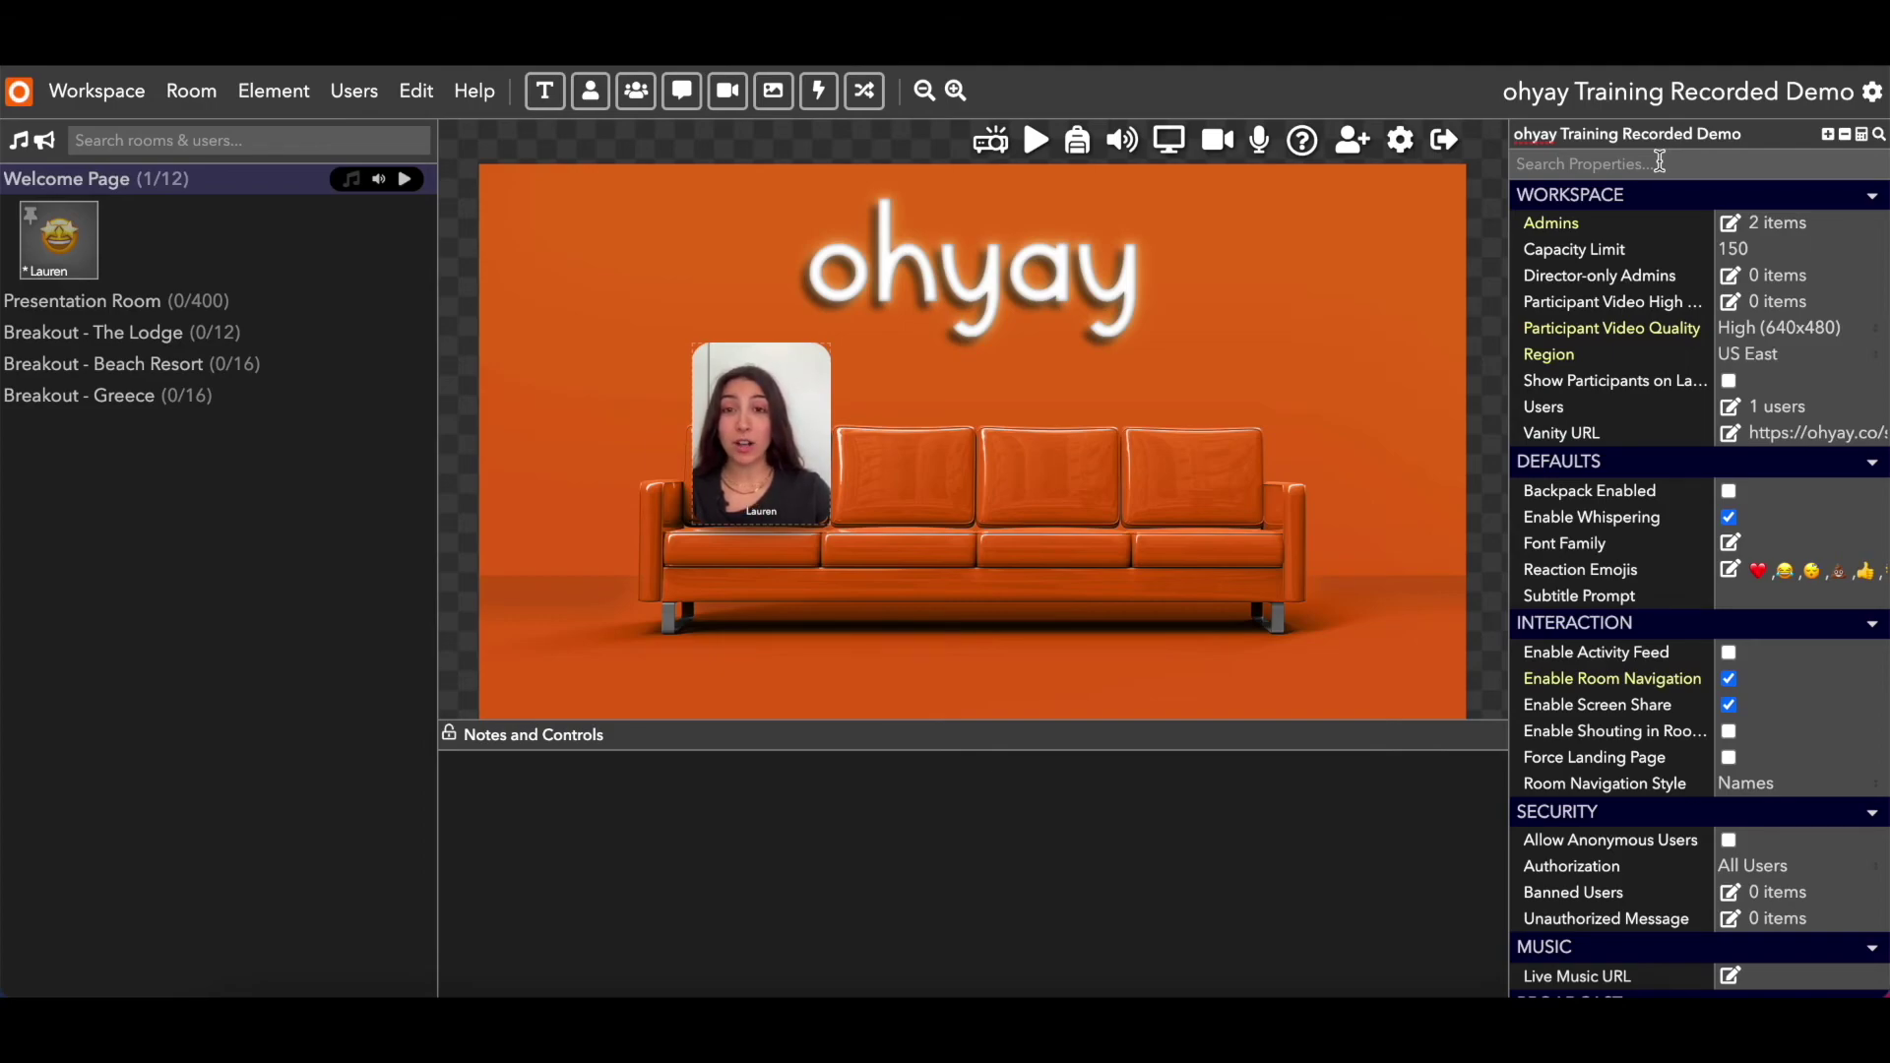
# - Open the workspace Admins list showing the two current admin e-mail addresses
pyautogui.scroll(-3, 1646, 403)
pyautogui.scroll(3, 1627, 650)
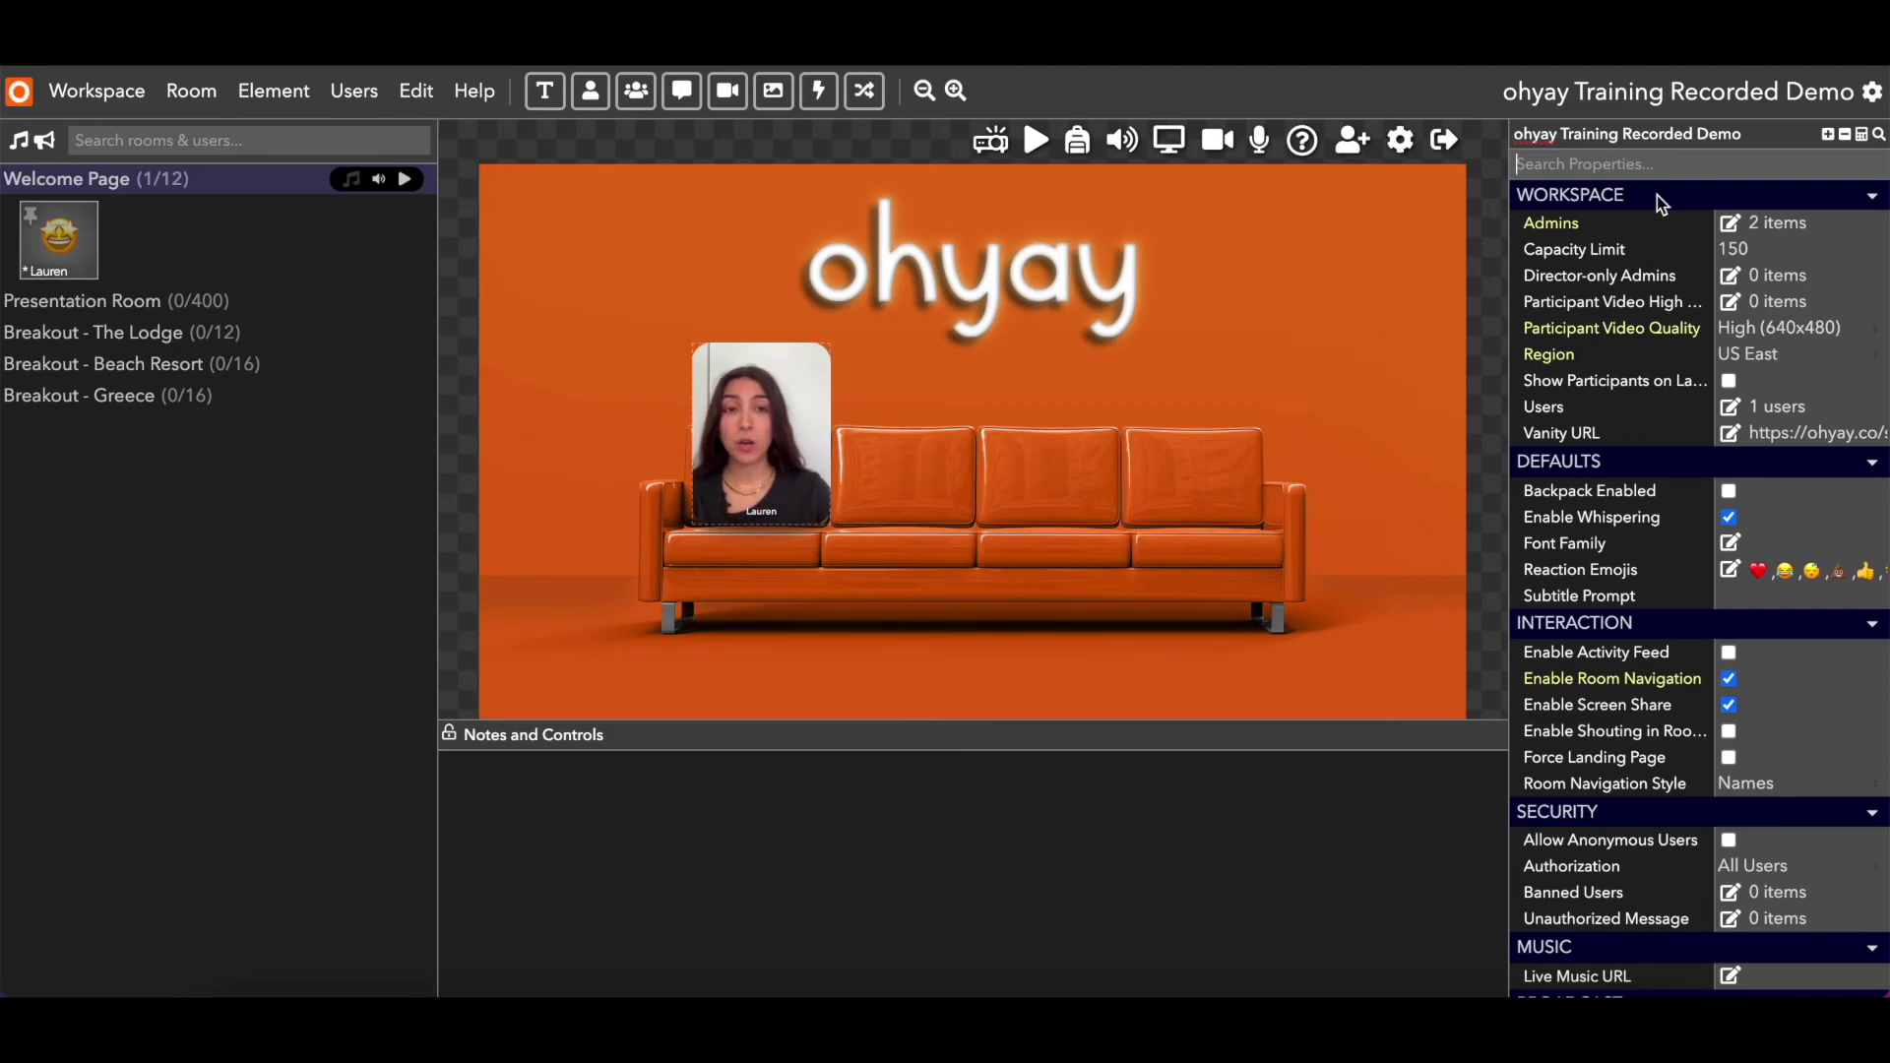
pyautogui.moveTo(1654, 225)
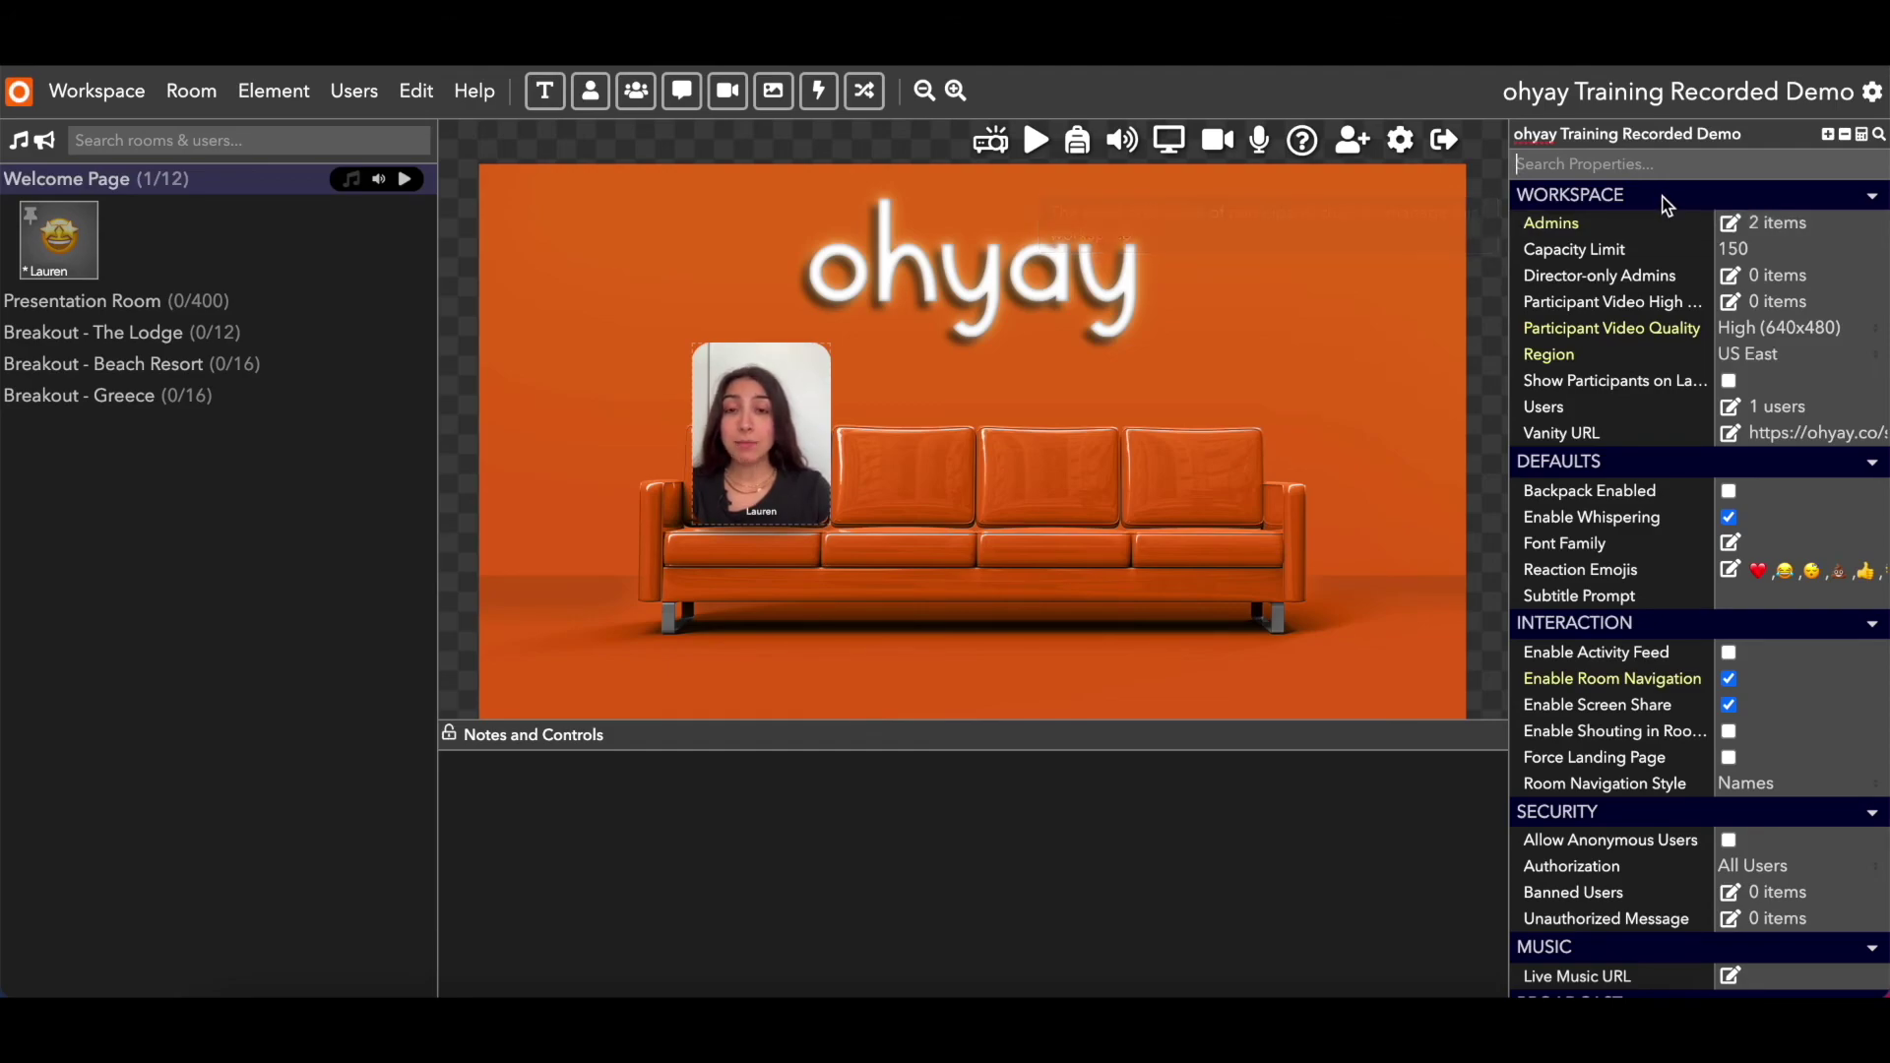
pyautogui.click(1733, 220)
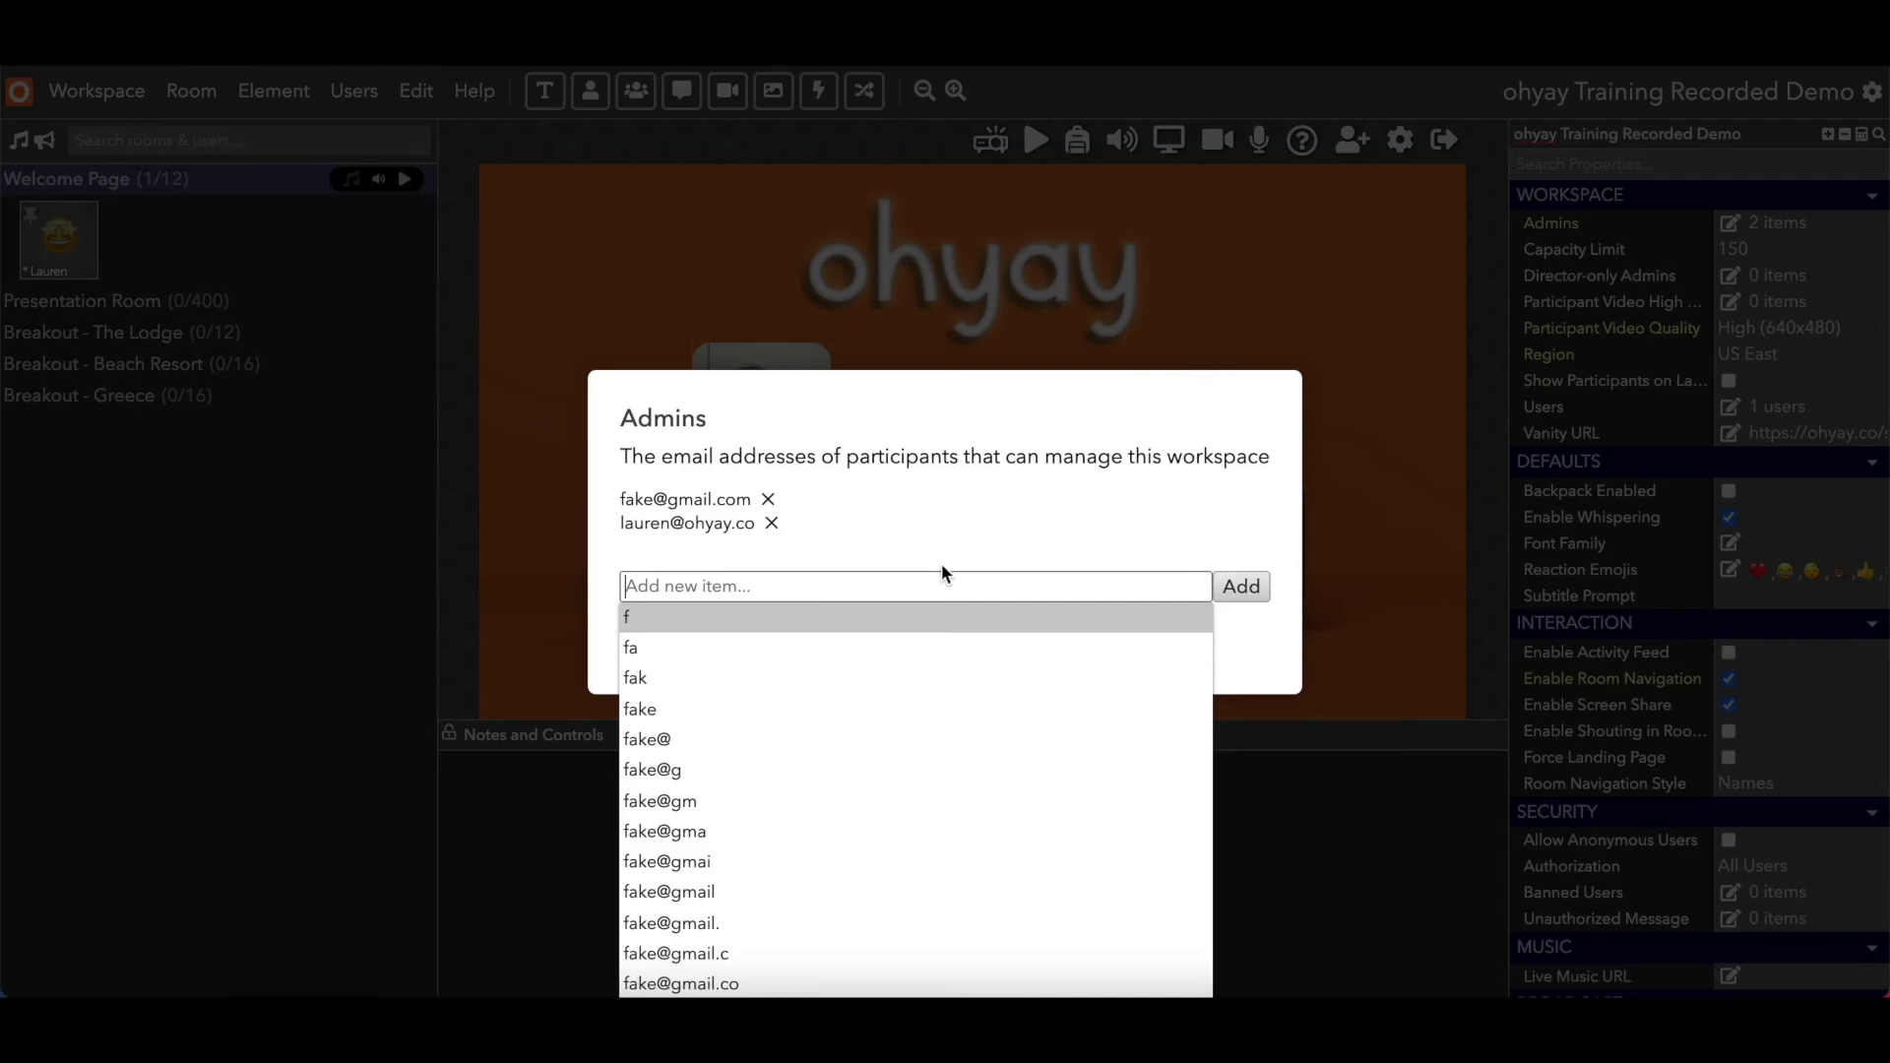
# - Remove the extra admin e-mail and save, then reopen Admins and save the single entry
pyautogui.click(769, 501)
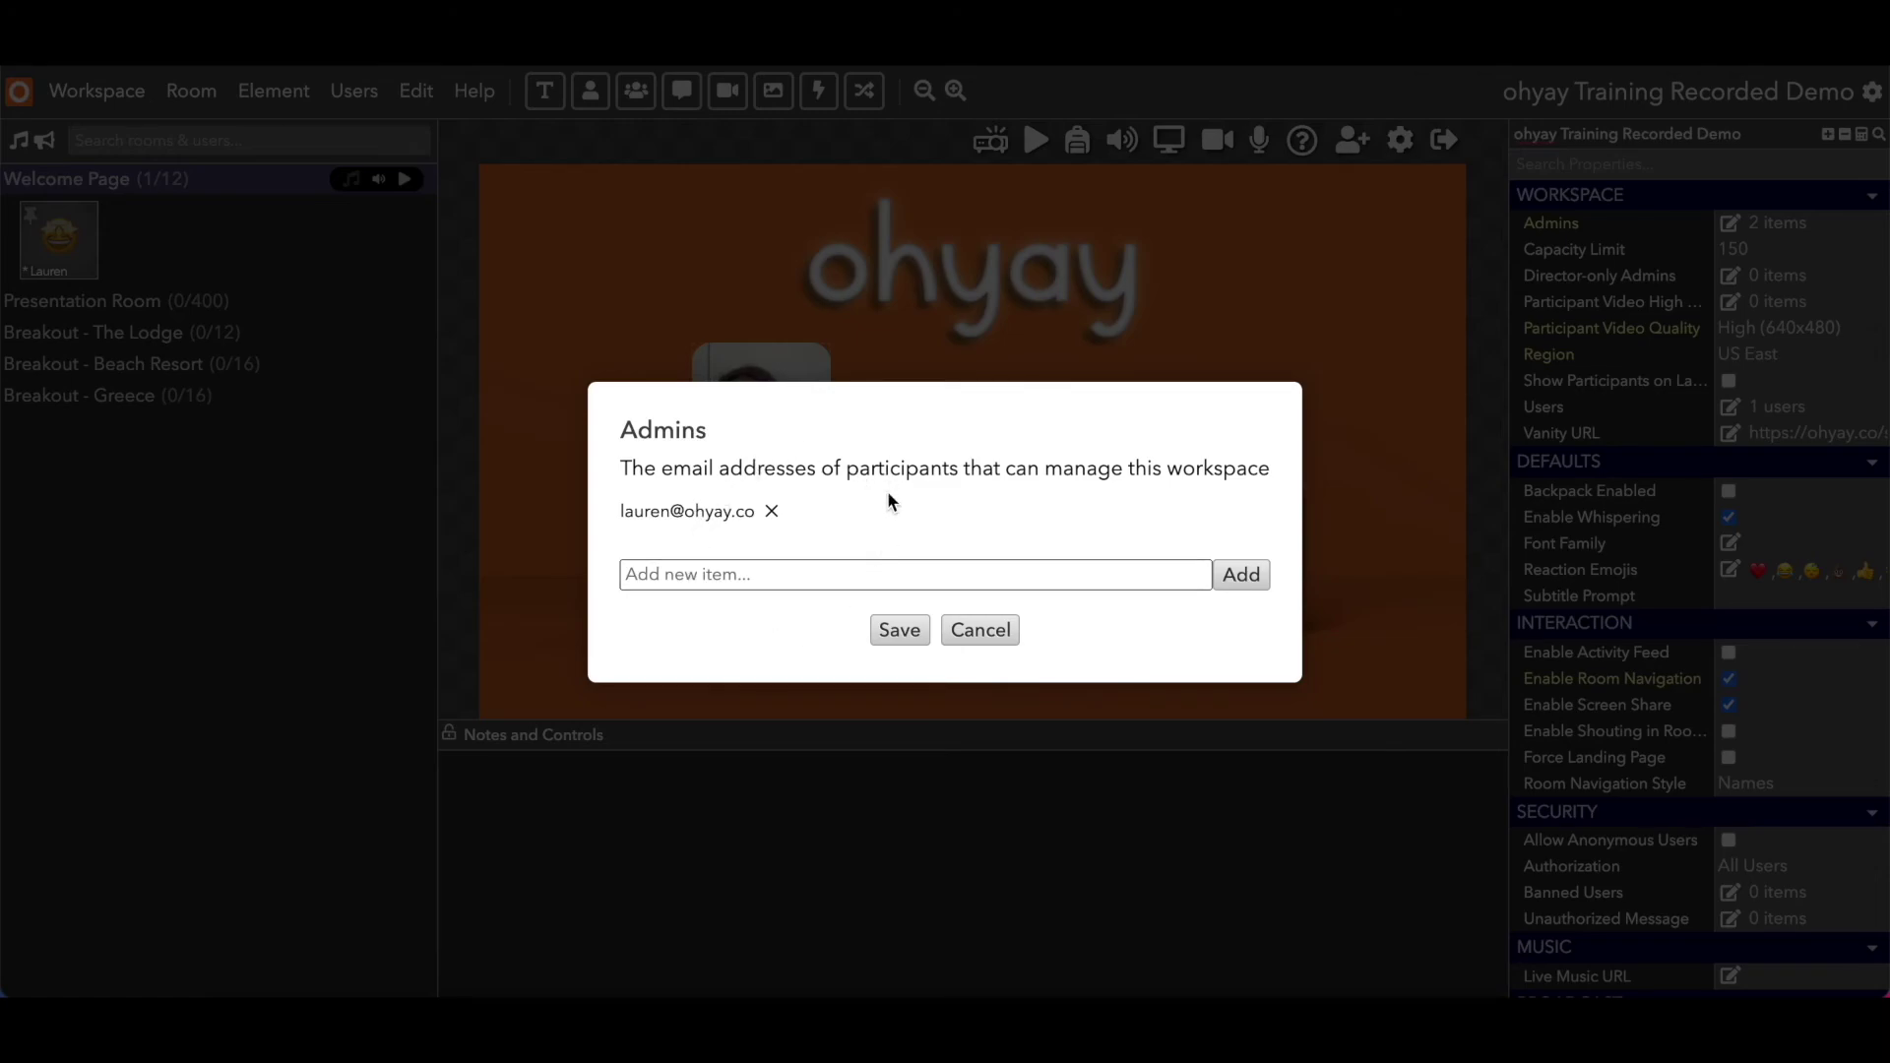
pyautogui.click(891, 630)
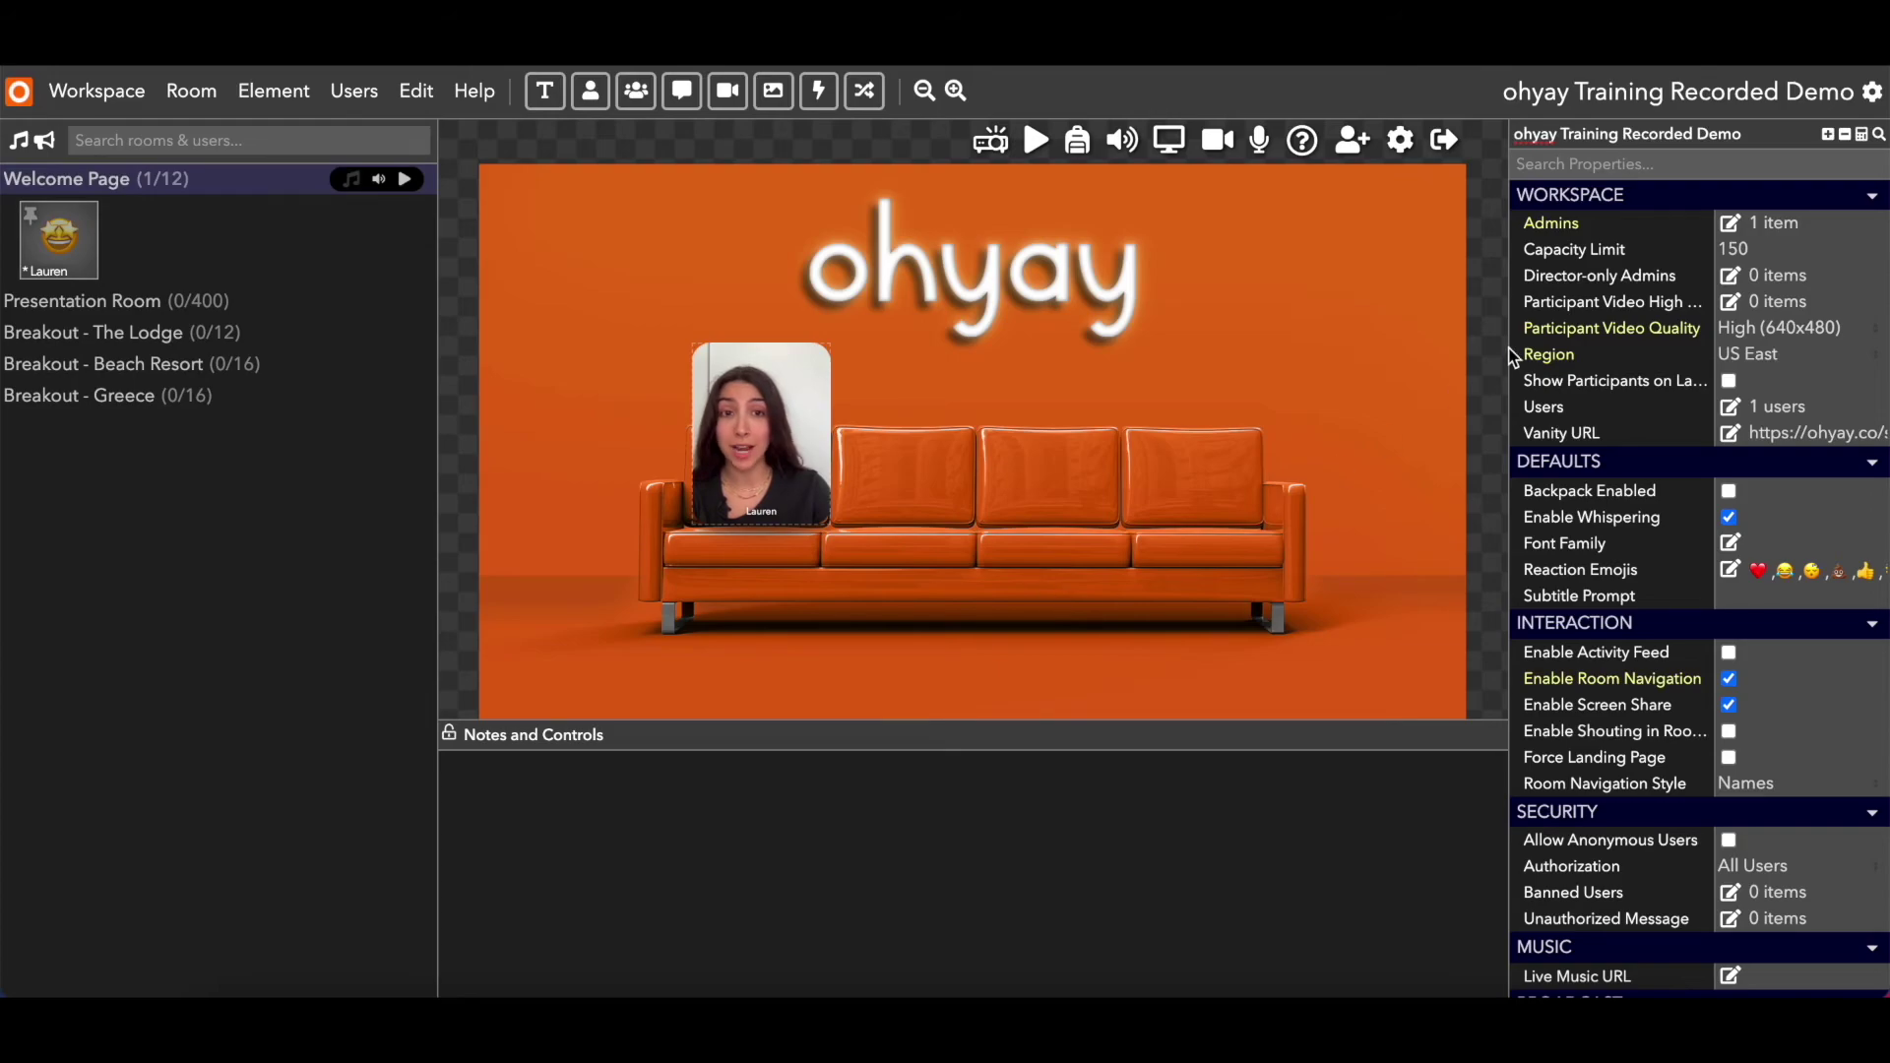
pyautogui.click(1730, 224)
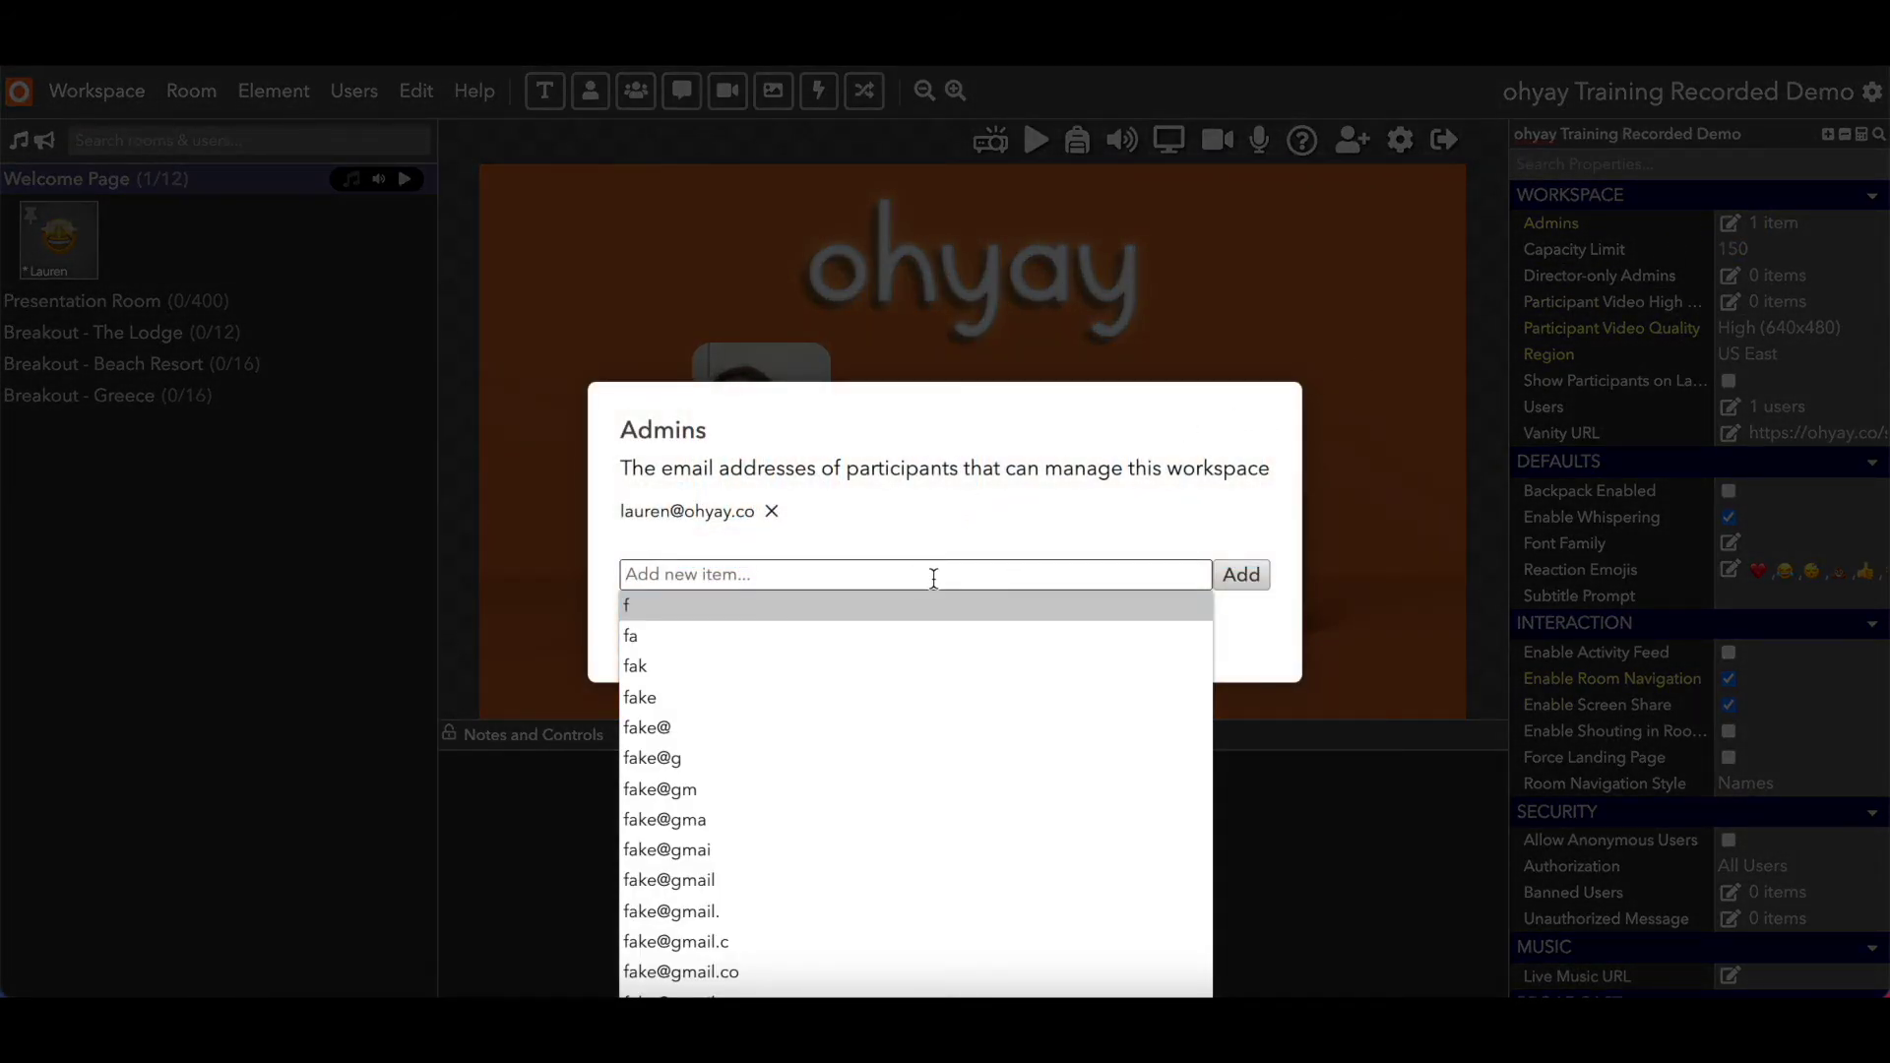
pyautogui.click(945, 540)
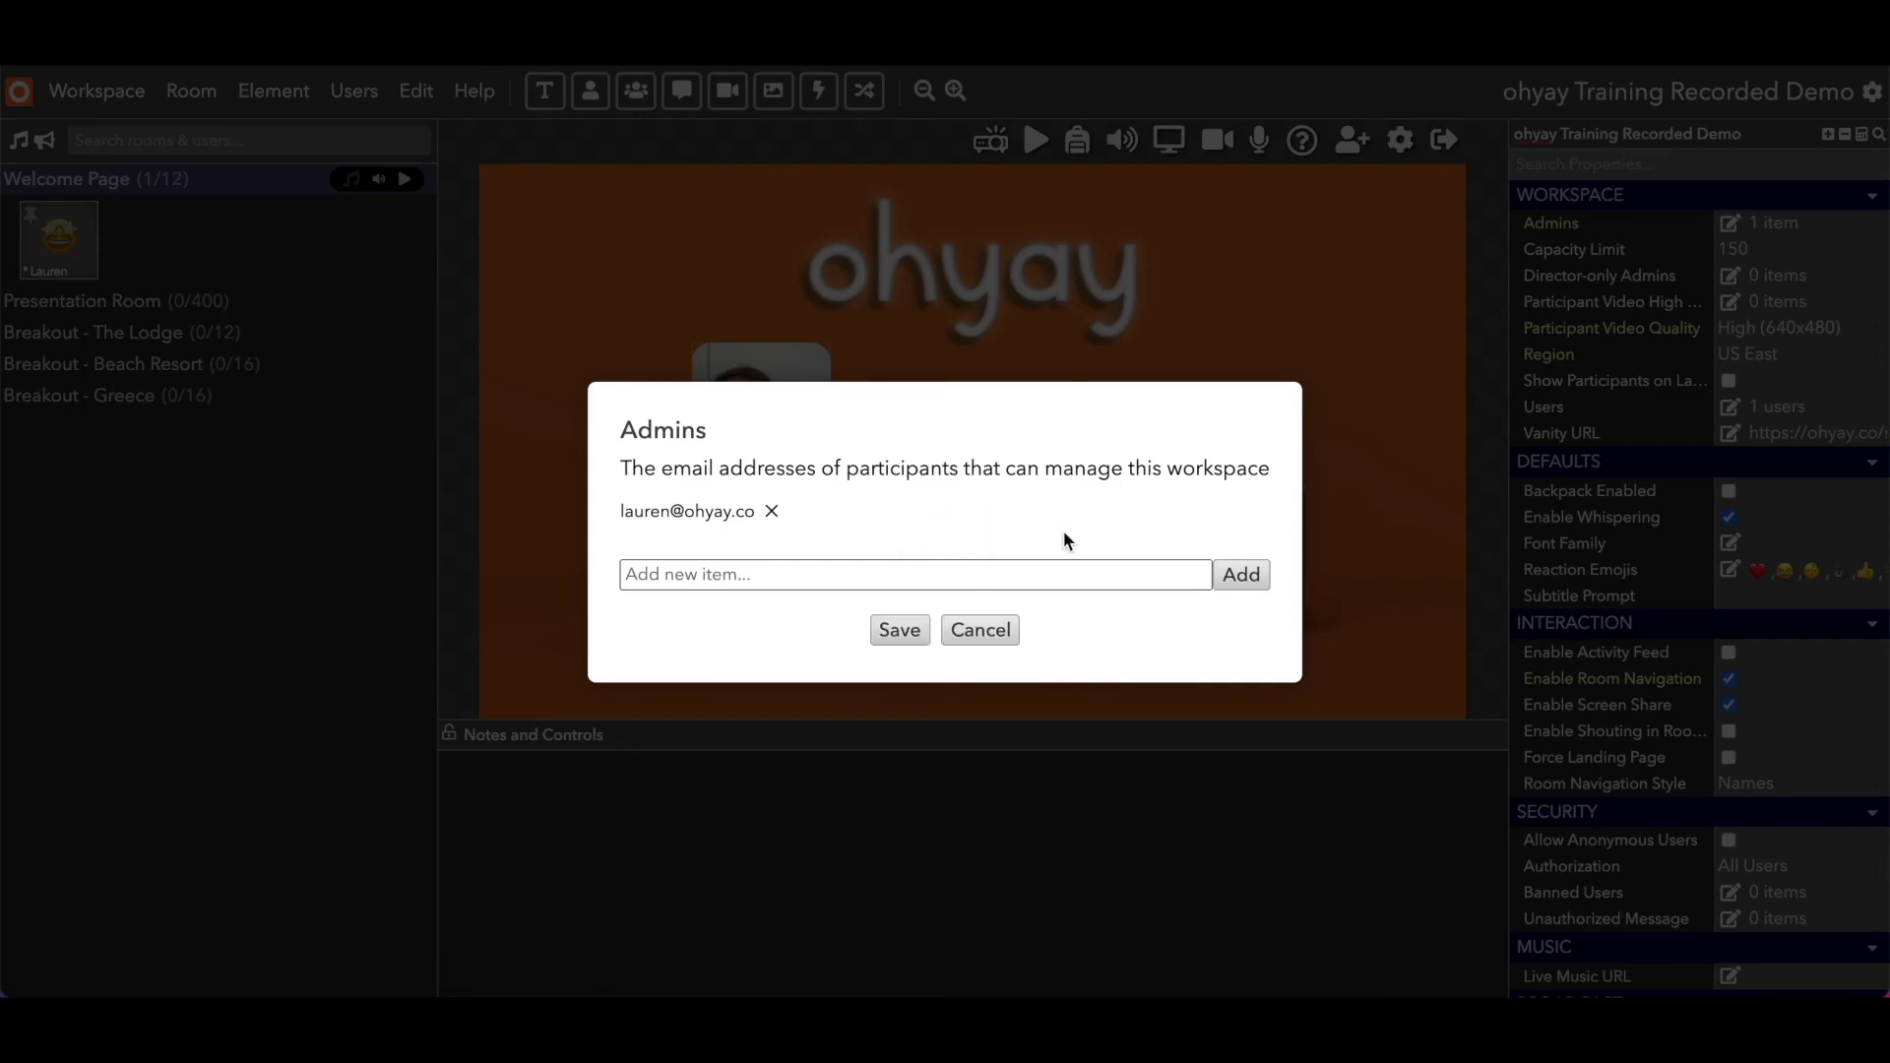
pyautogui.click(896, 630)
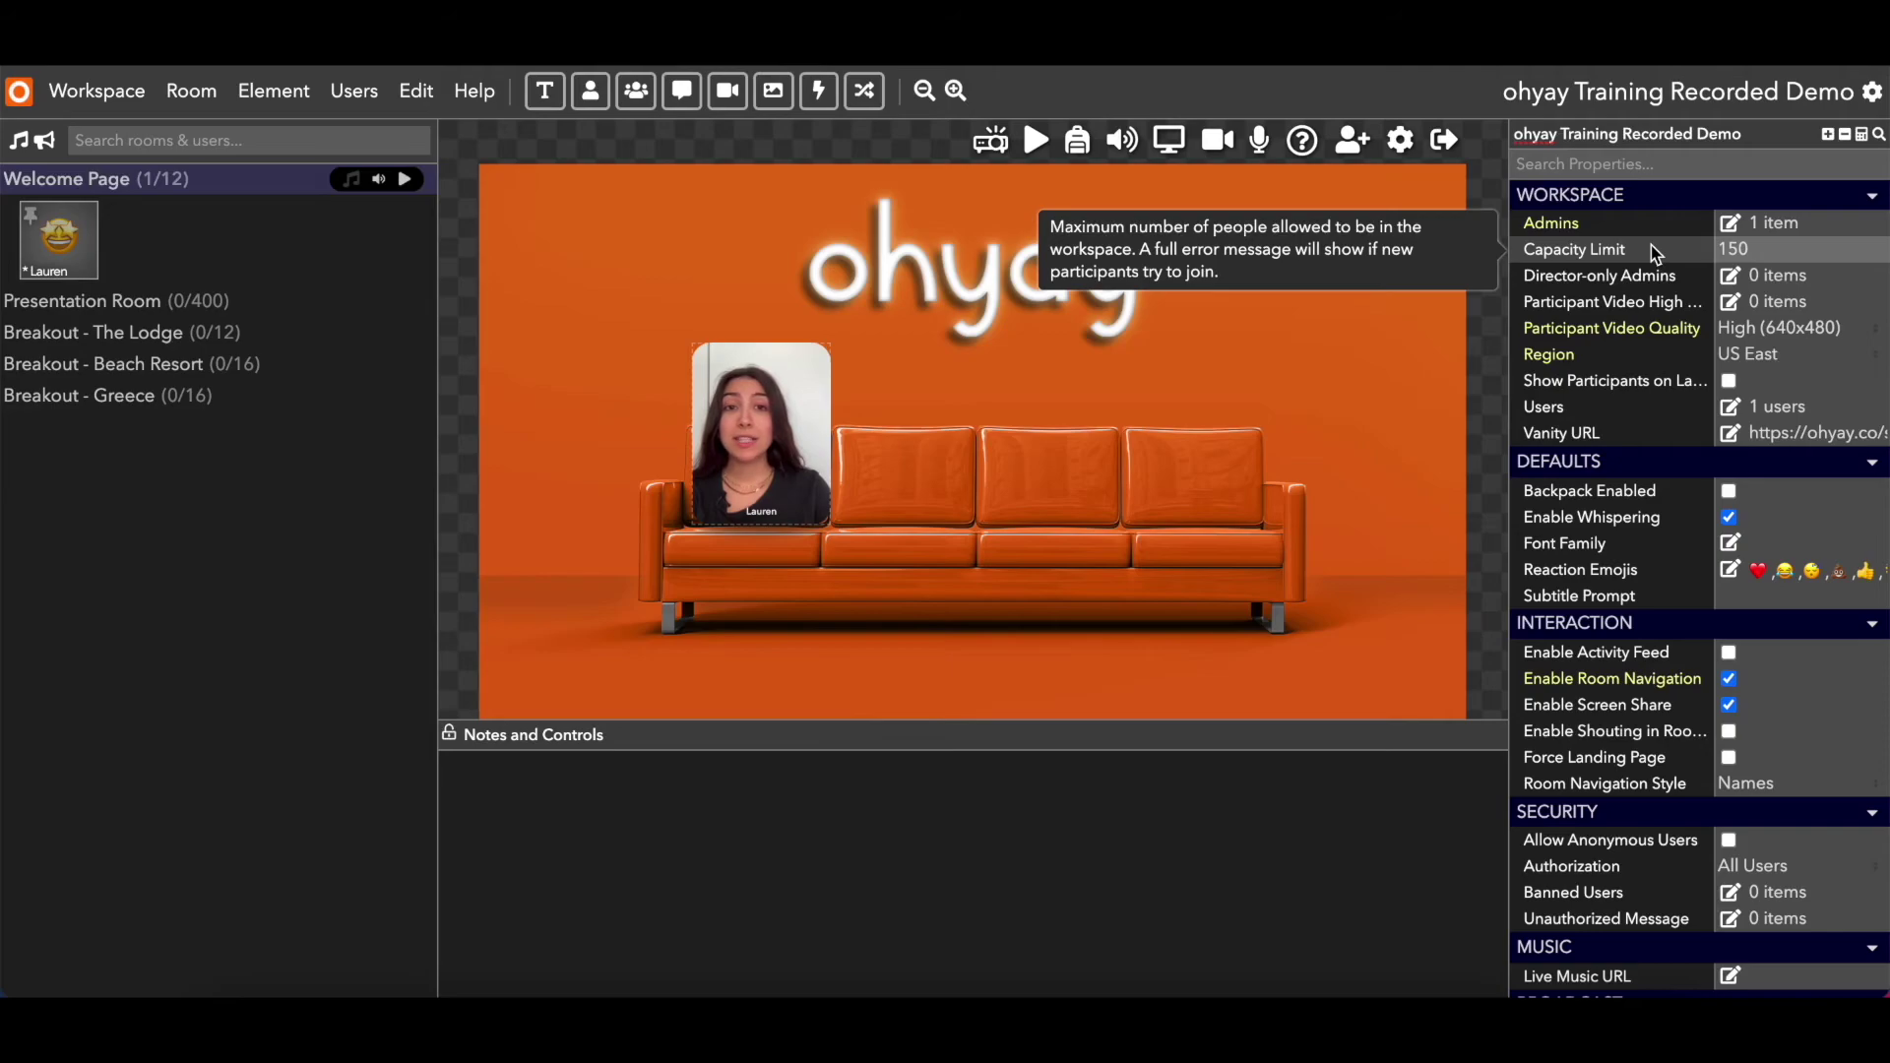
pyautogui.click(1762, 249)
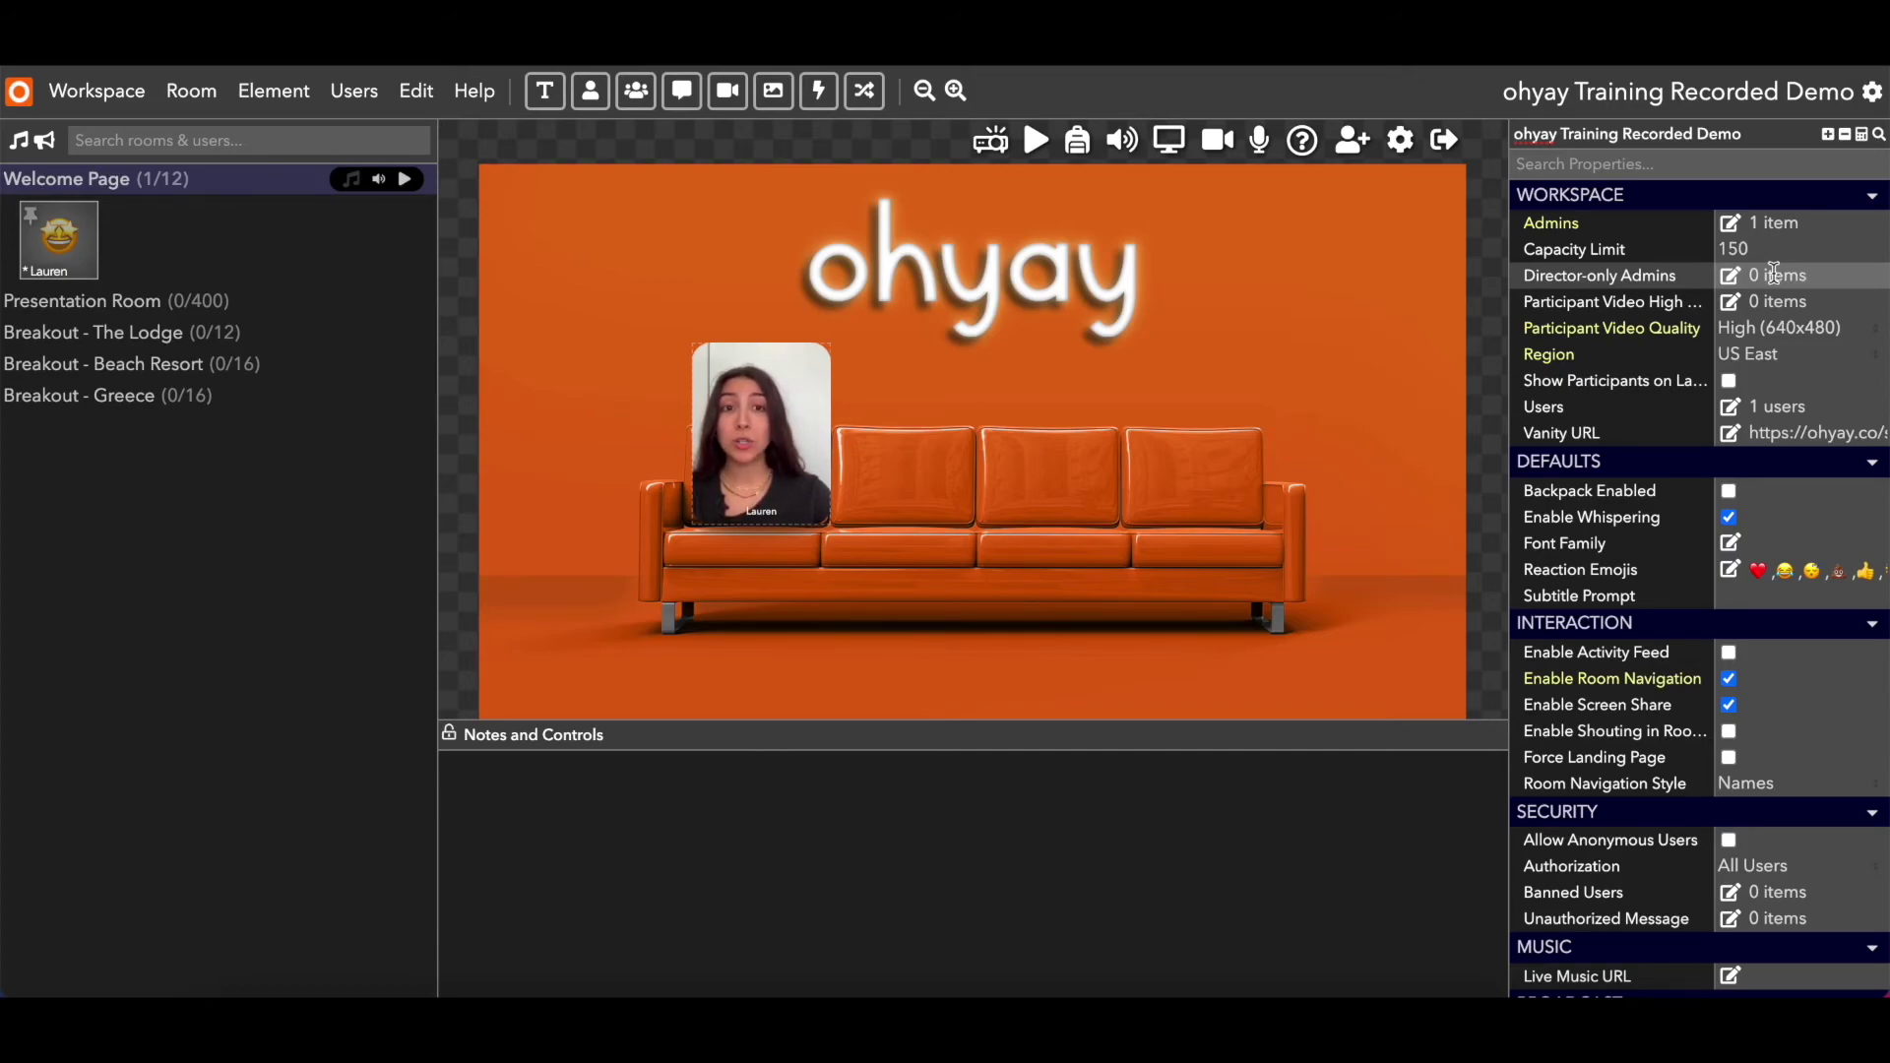
pyautogui.moveTo(1612, 275)
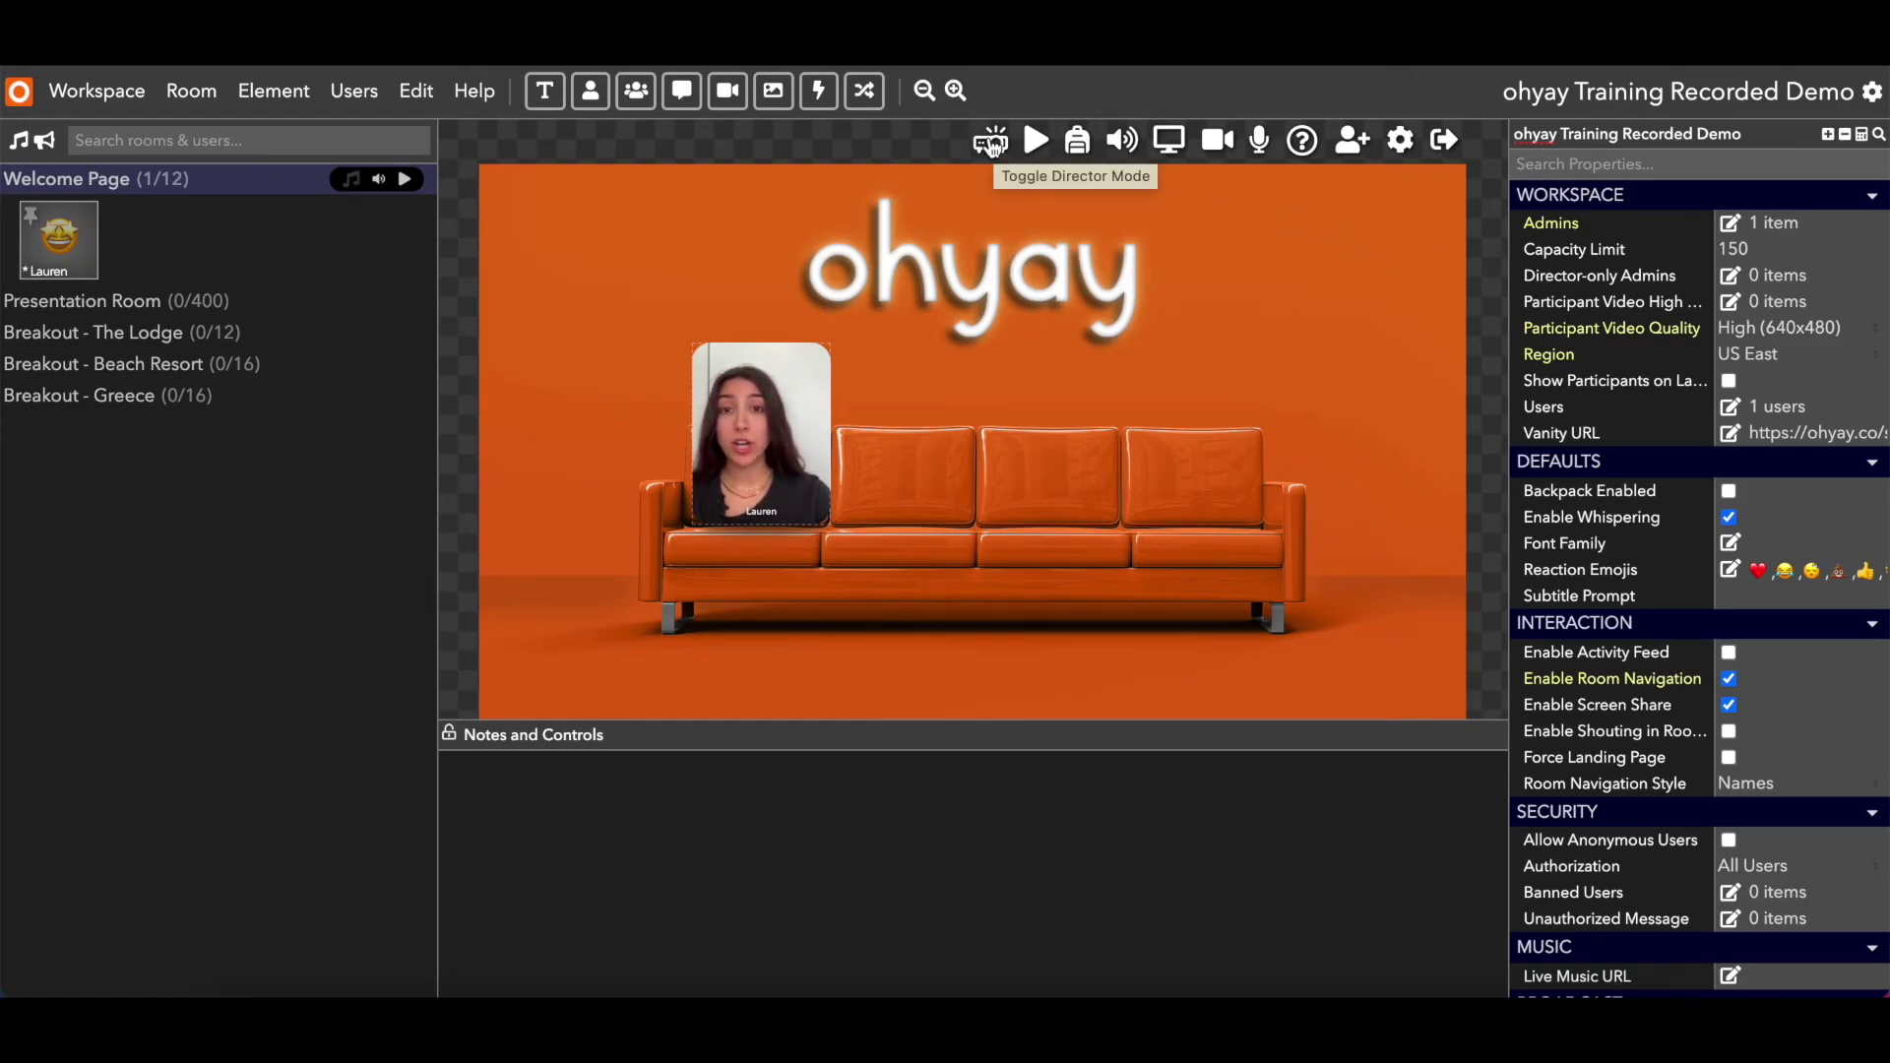
pyautogui.click(992, 142)
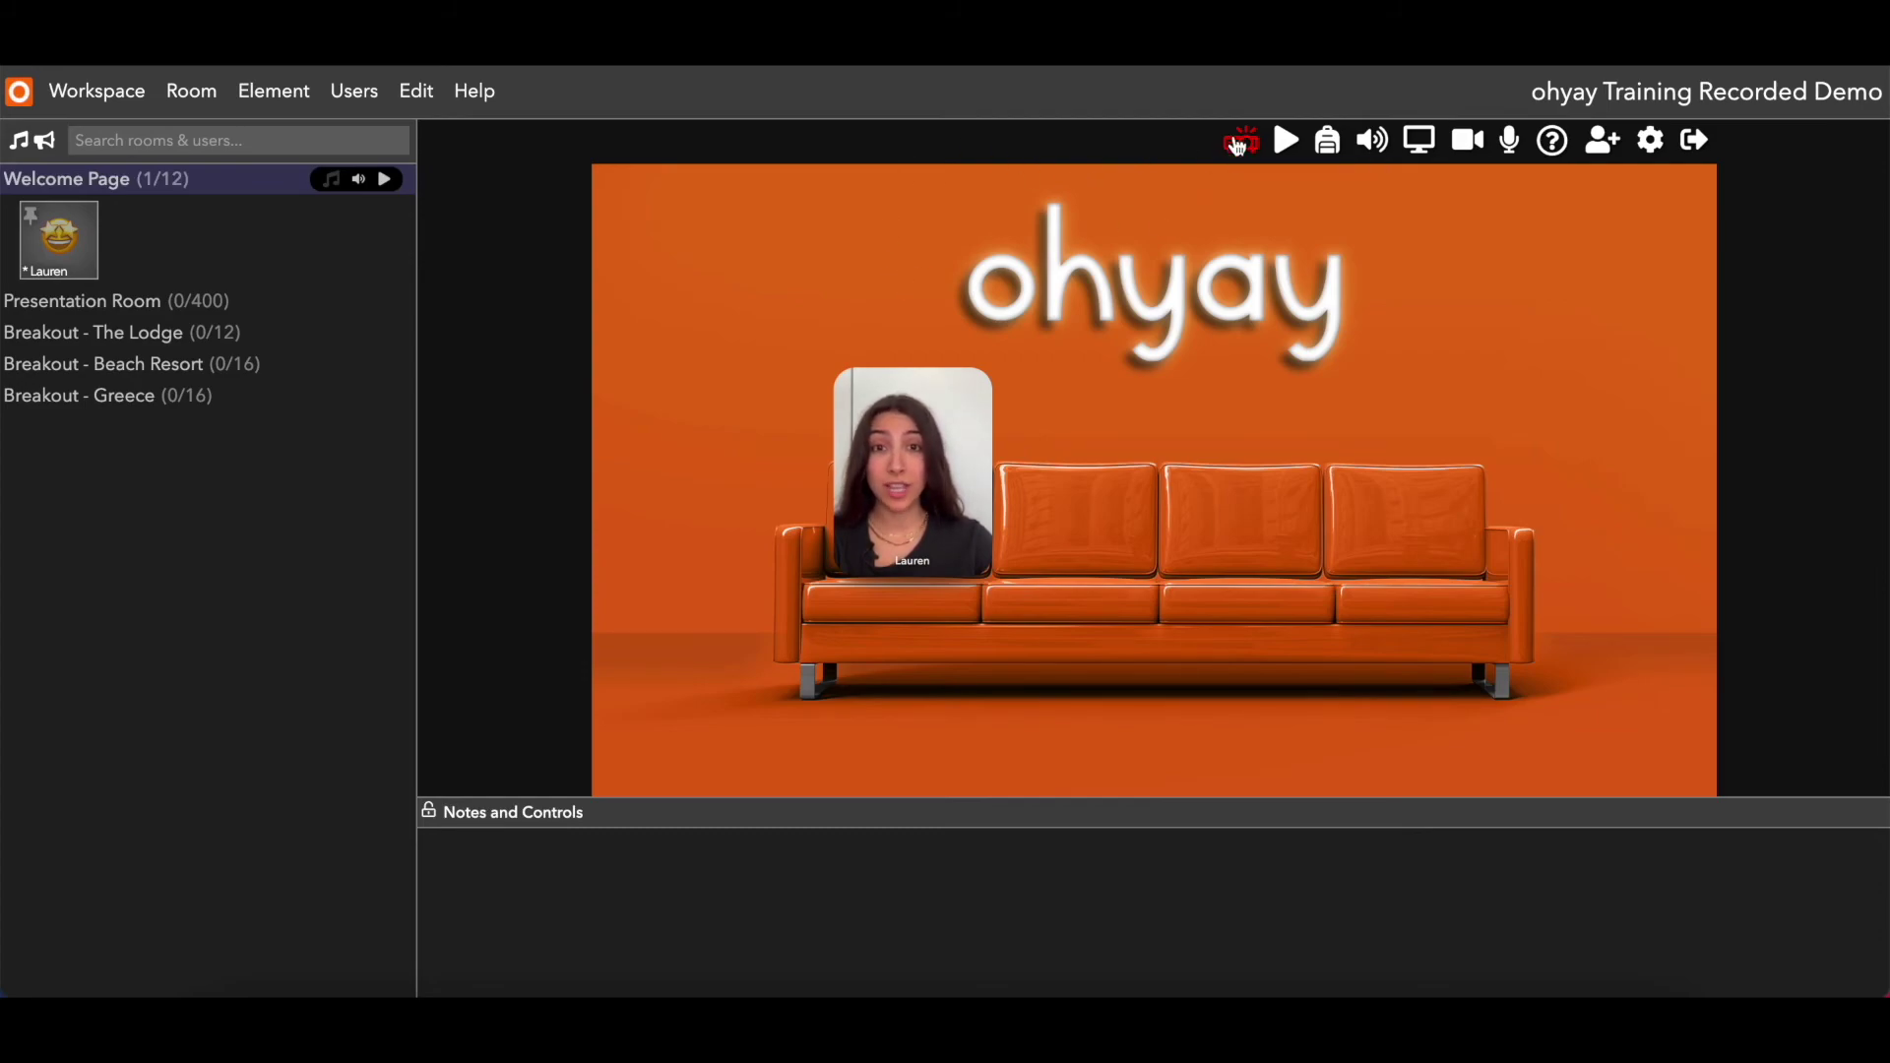
pyautogui.click(1240, 141)
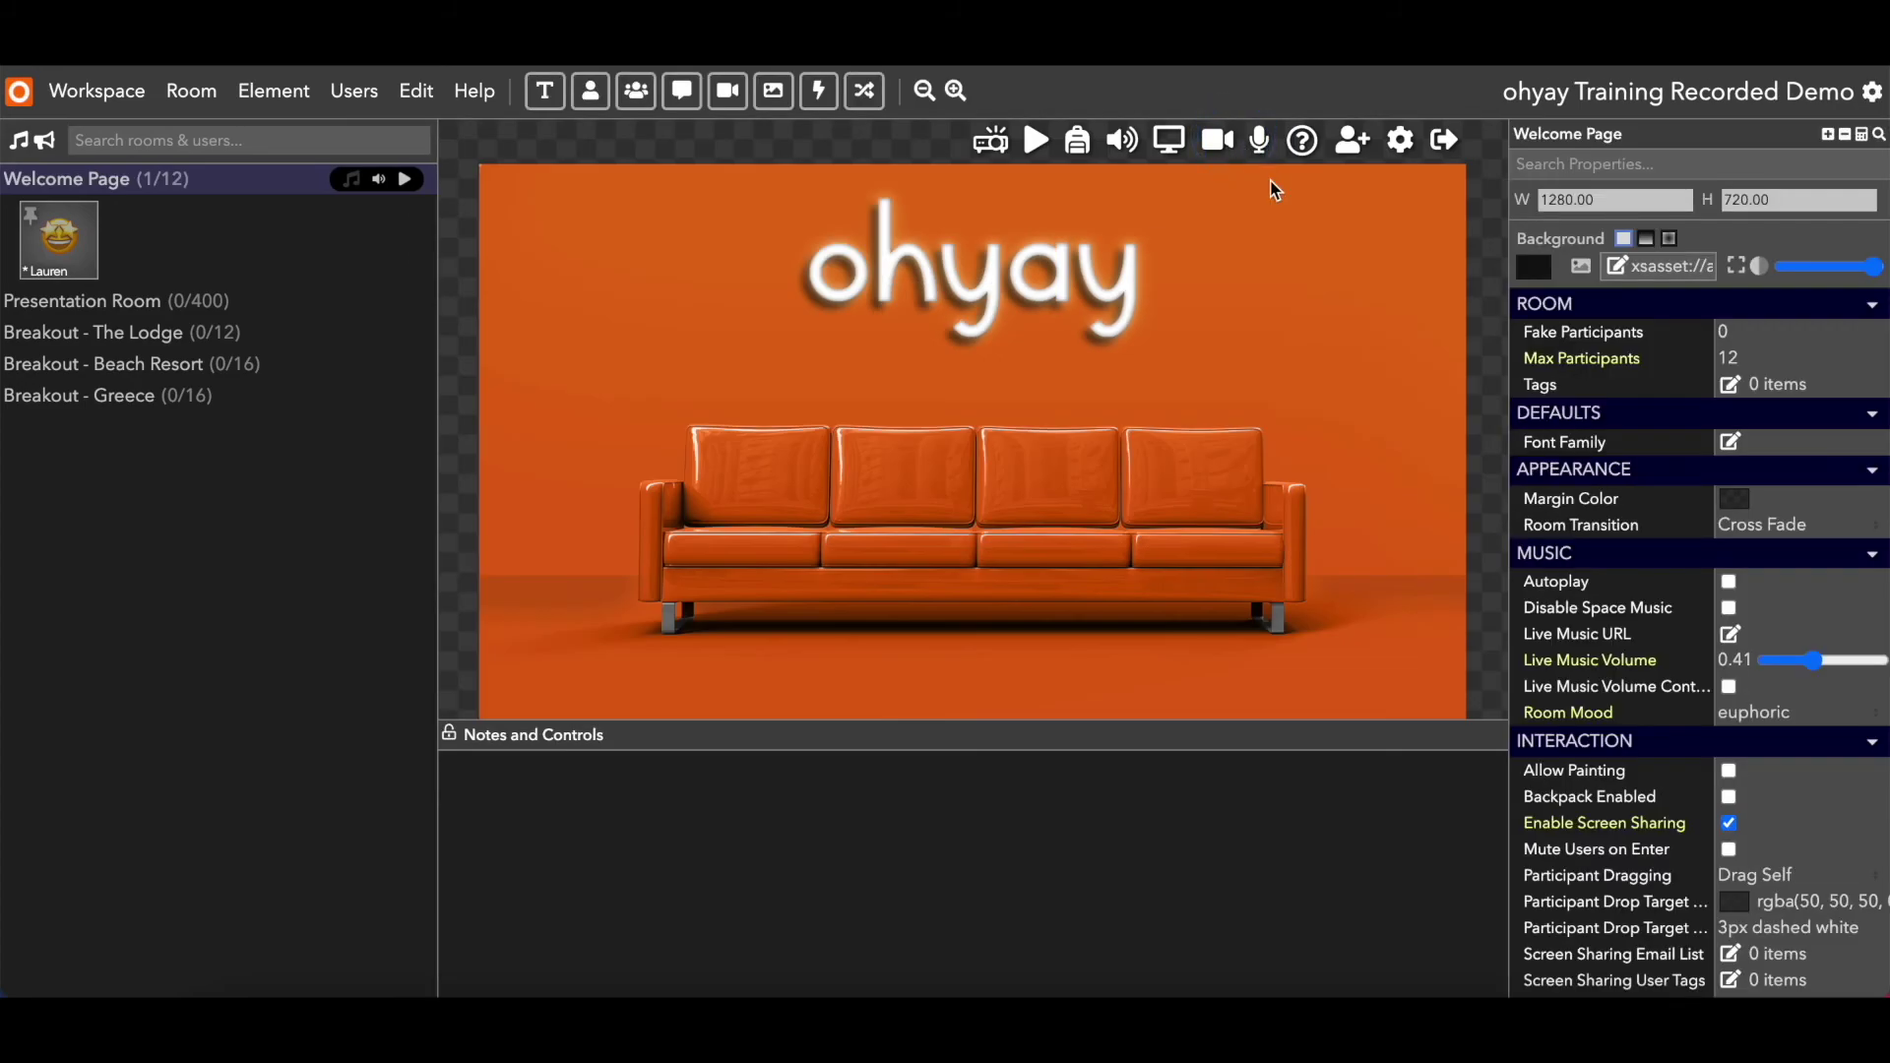
pyautogui.click(1625, 94)
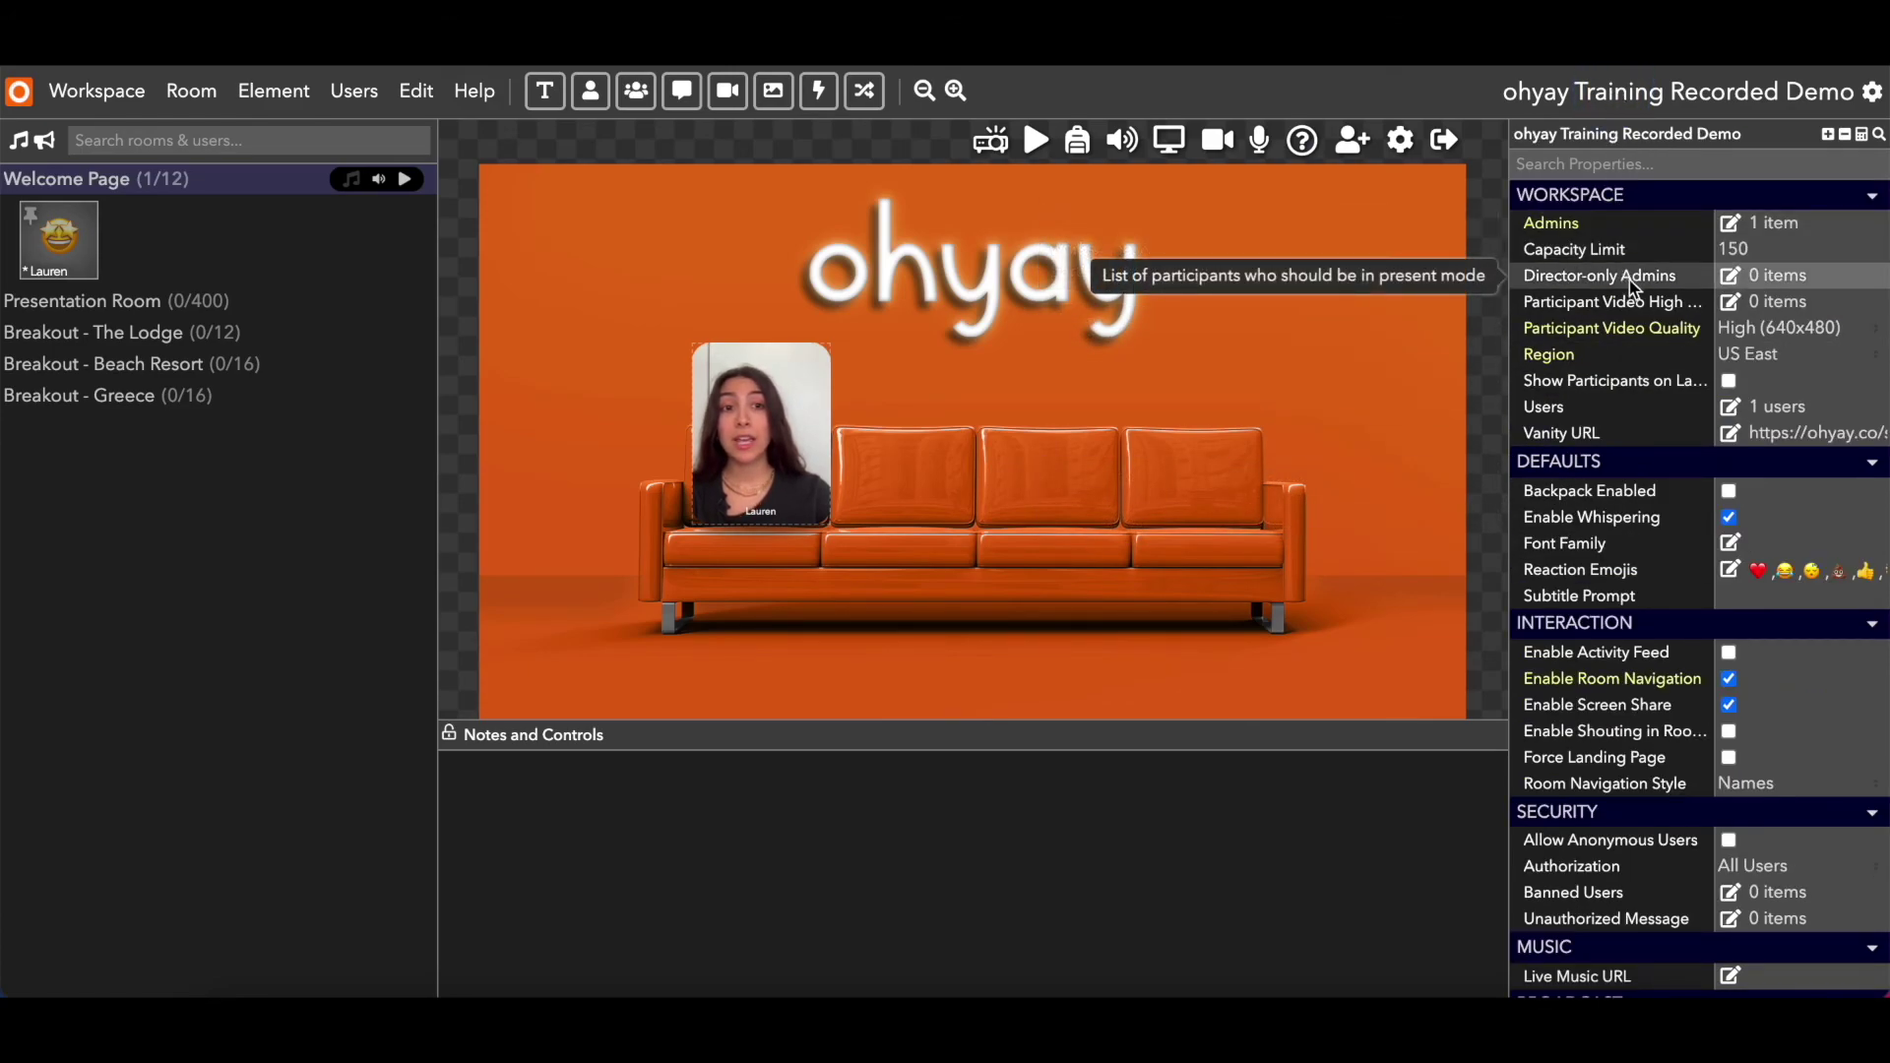
pyautogui.click(1733, 279)
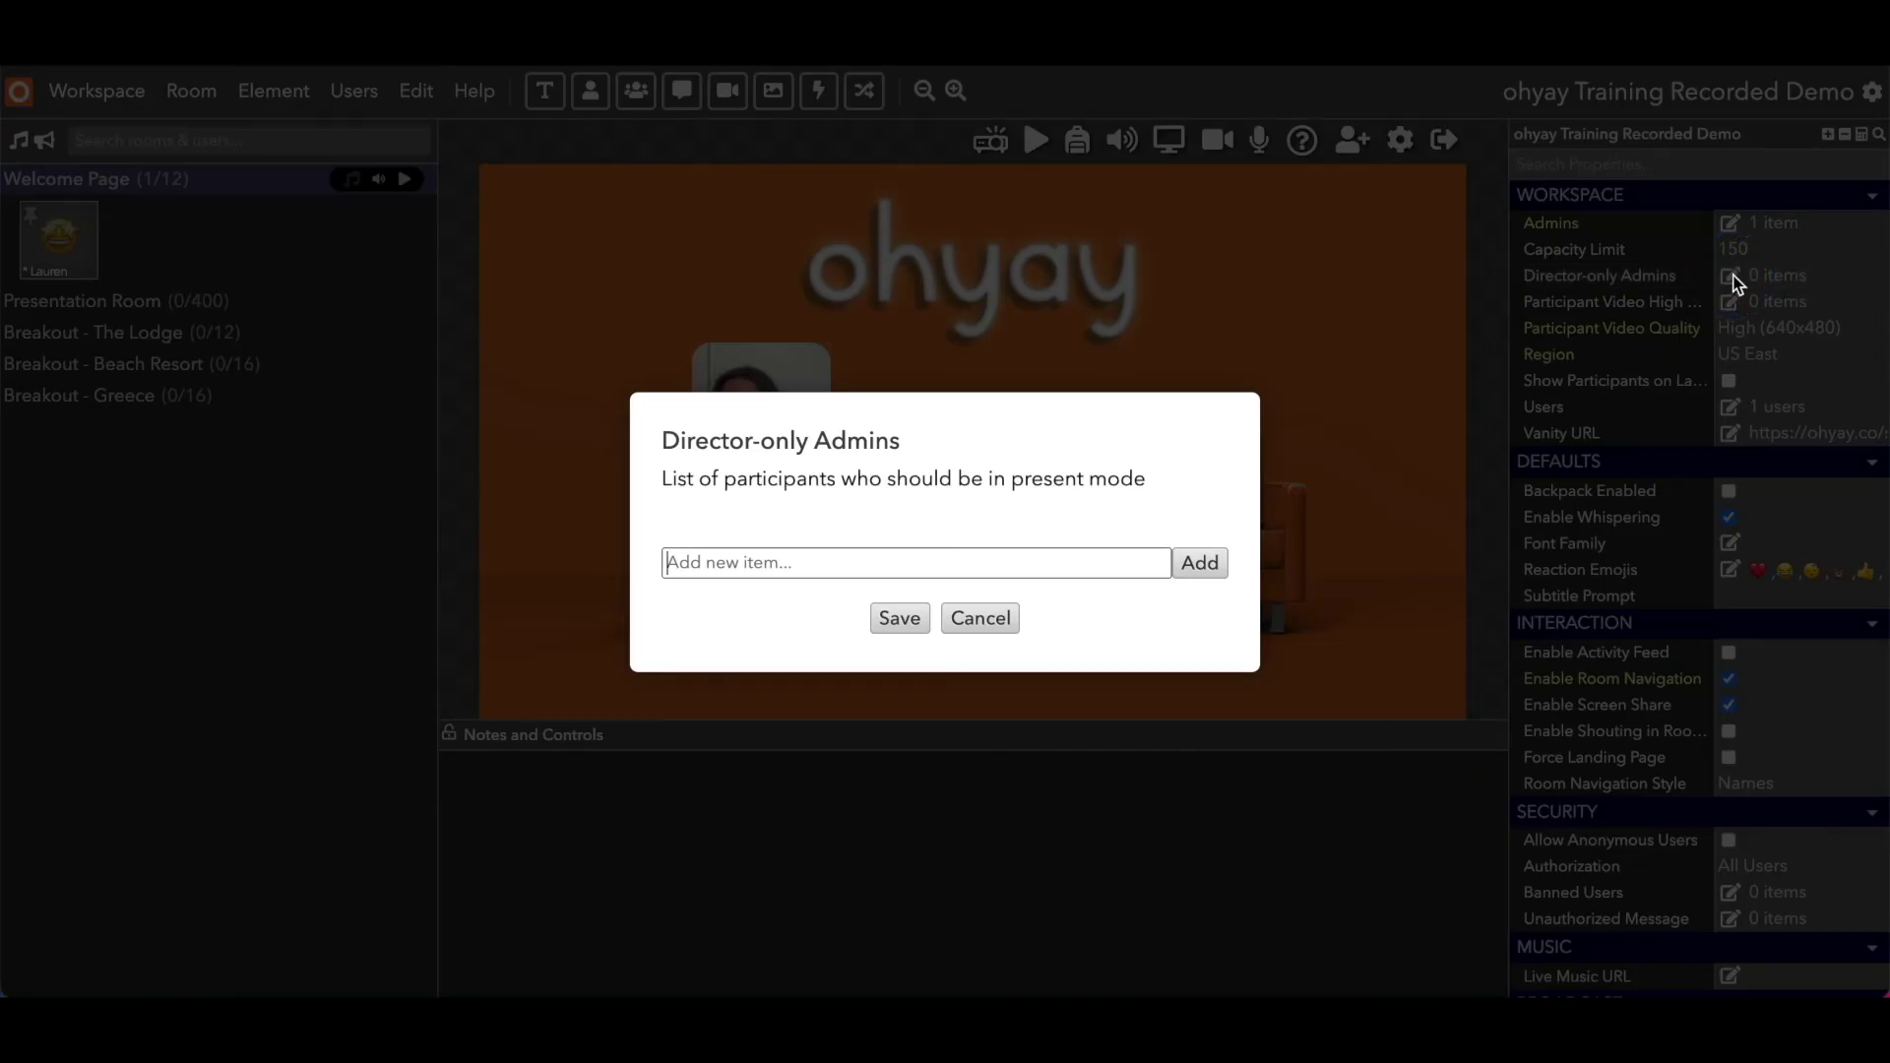
pyautogui.click(863, 557)
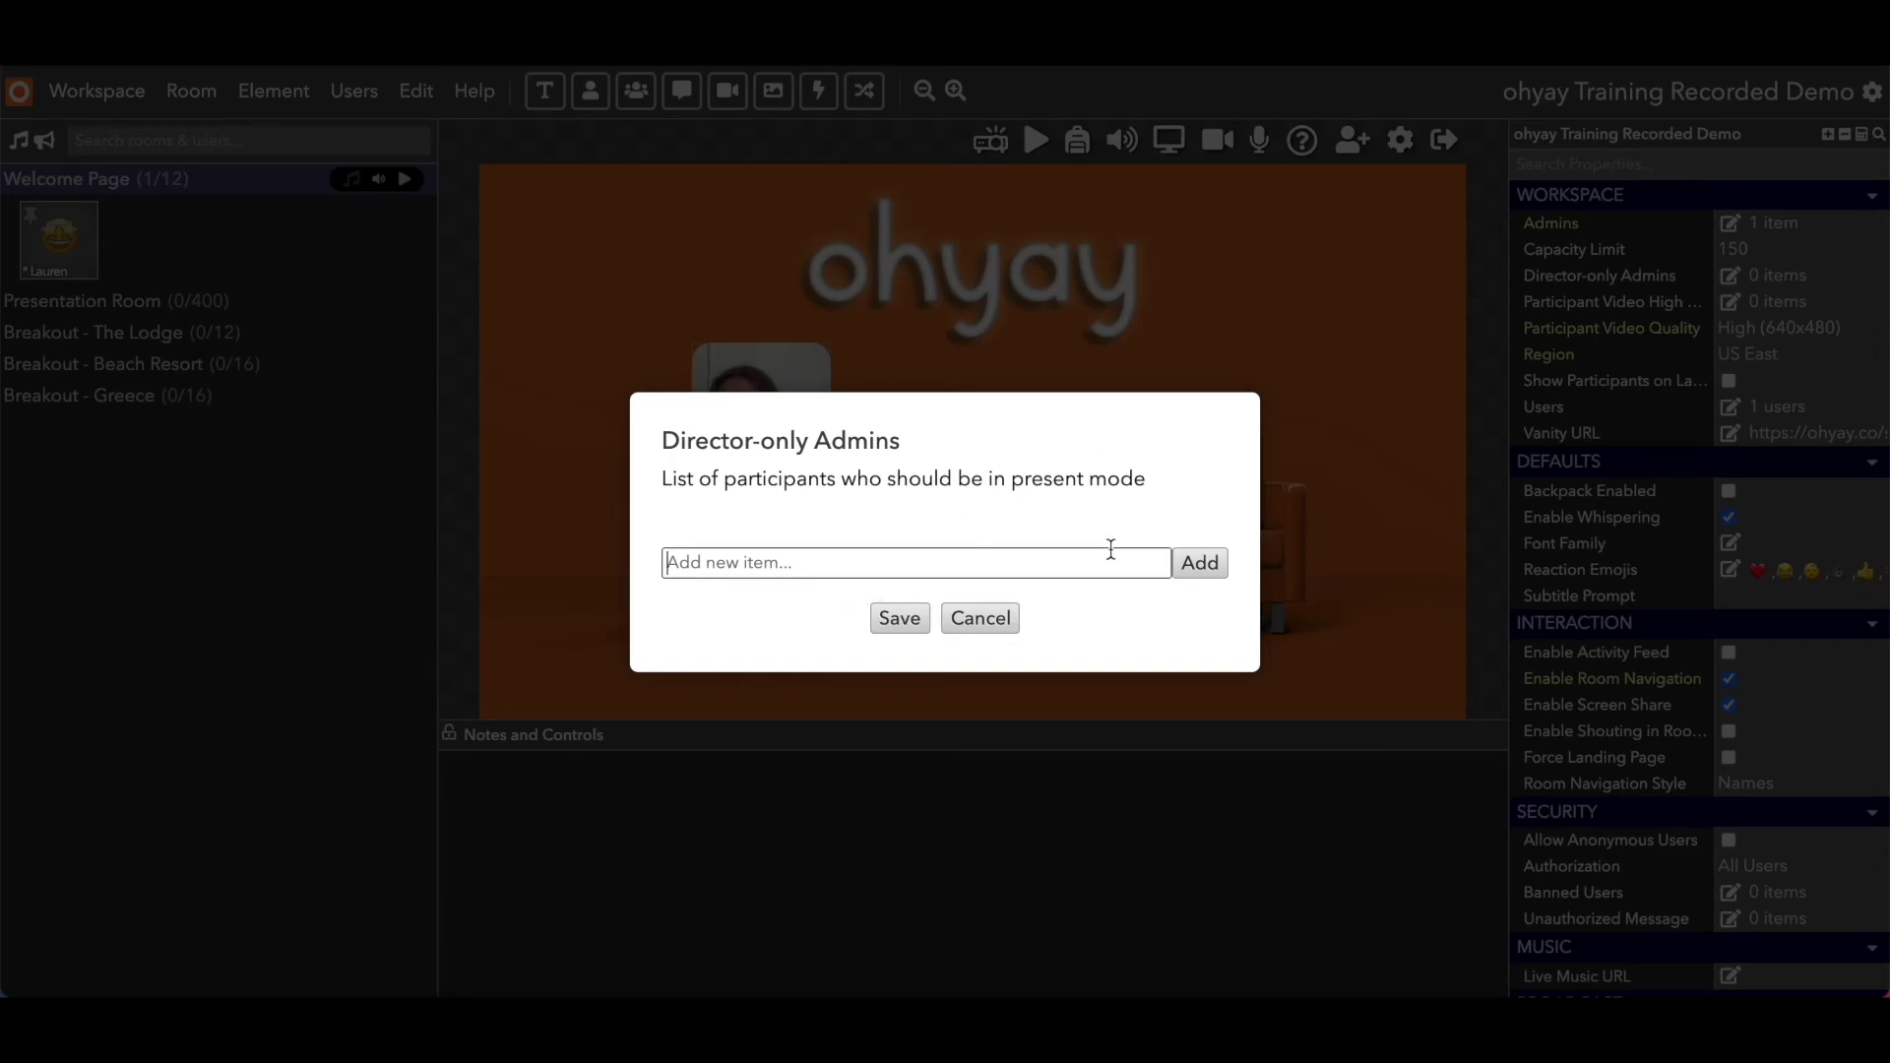
pyautogui.click(901, 620)
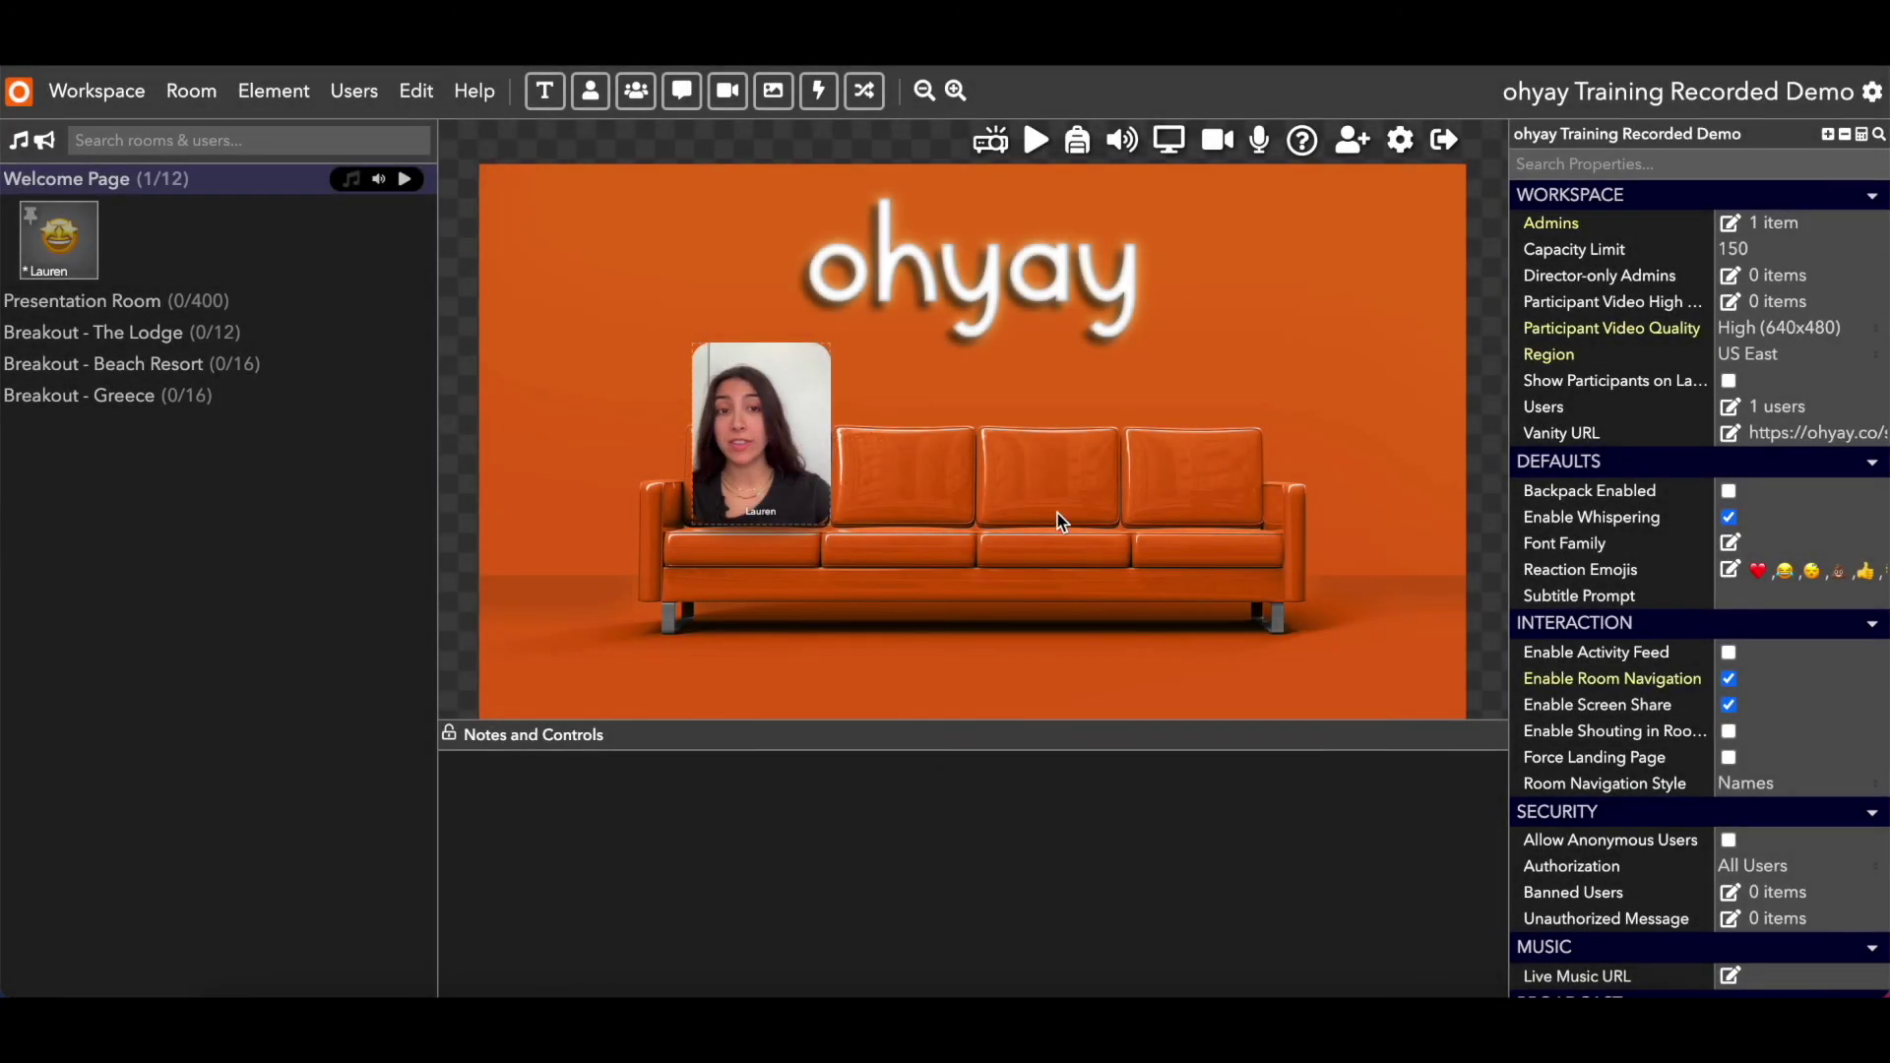
pyautogui.click(1817, 333)
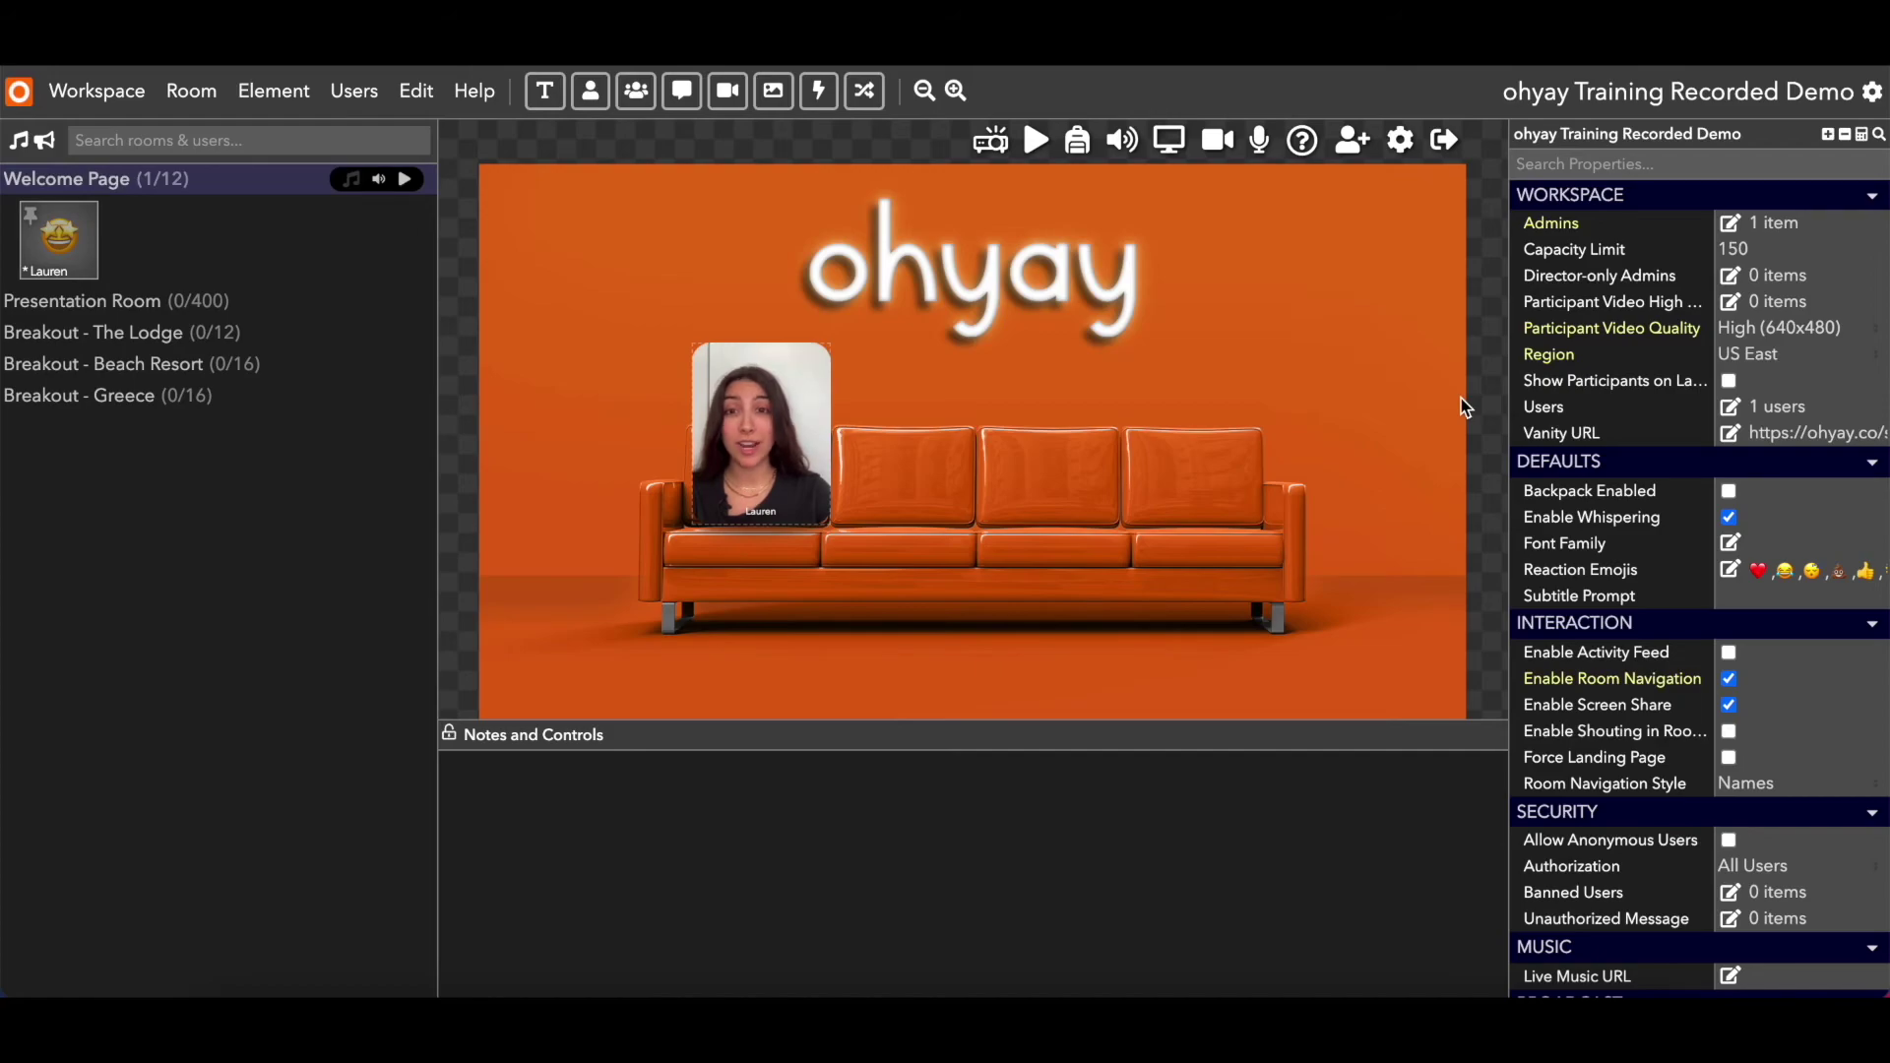
# - Review the Participant Video Quality options, keeping High (640x480), then reopen the list
pyautogui.click(1812, 328)
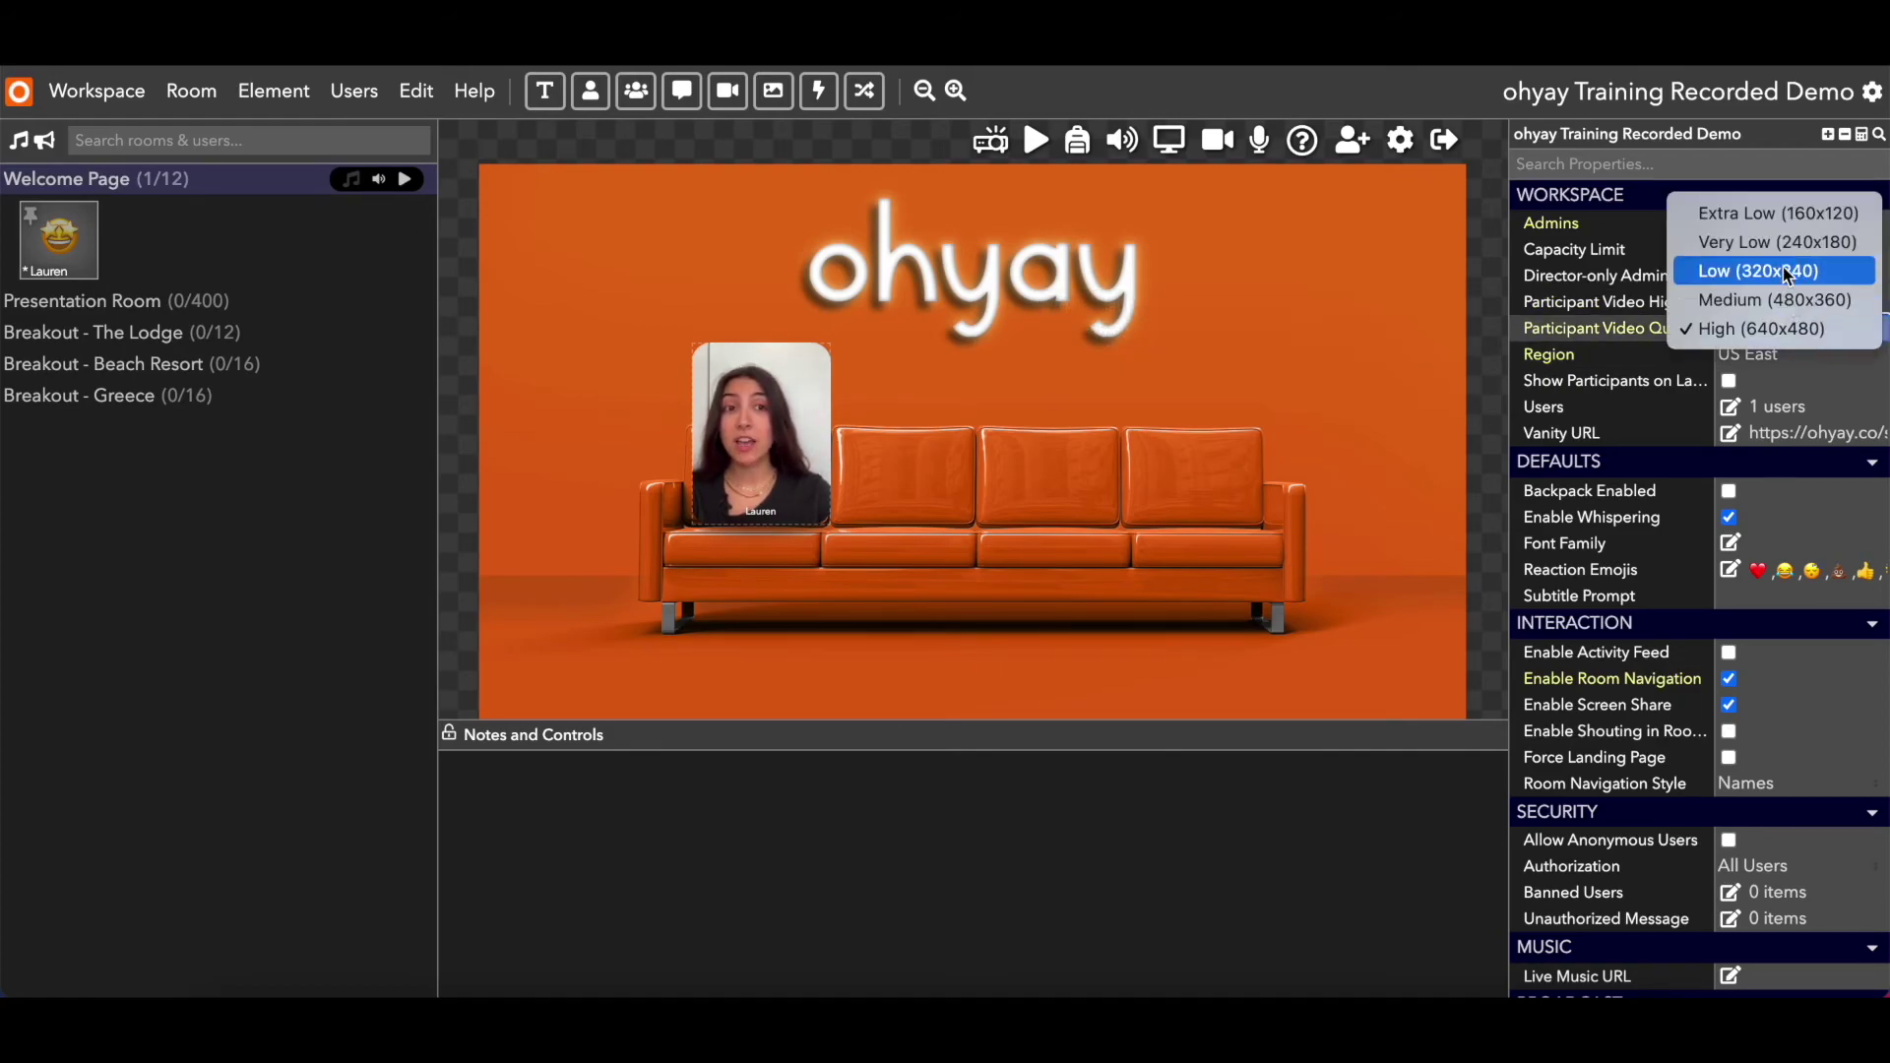
pyautogui.click(1646, 338)
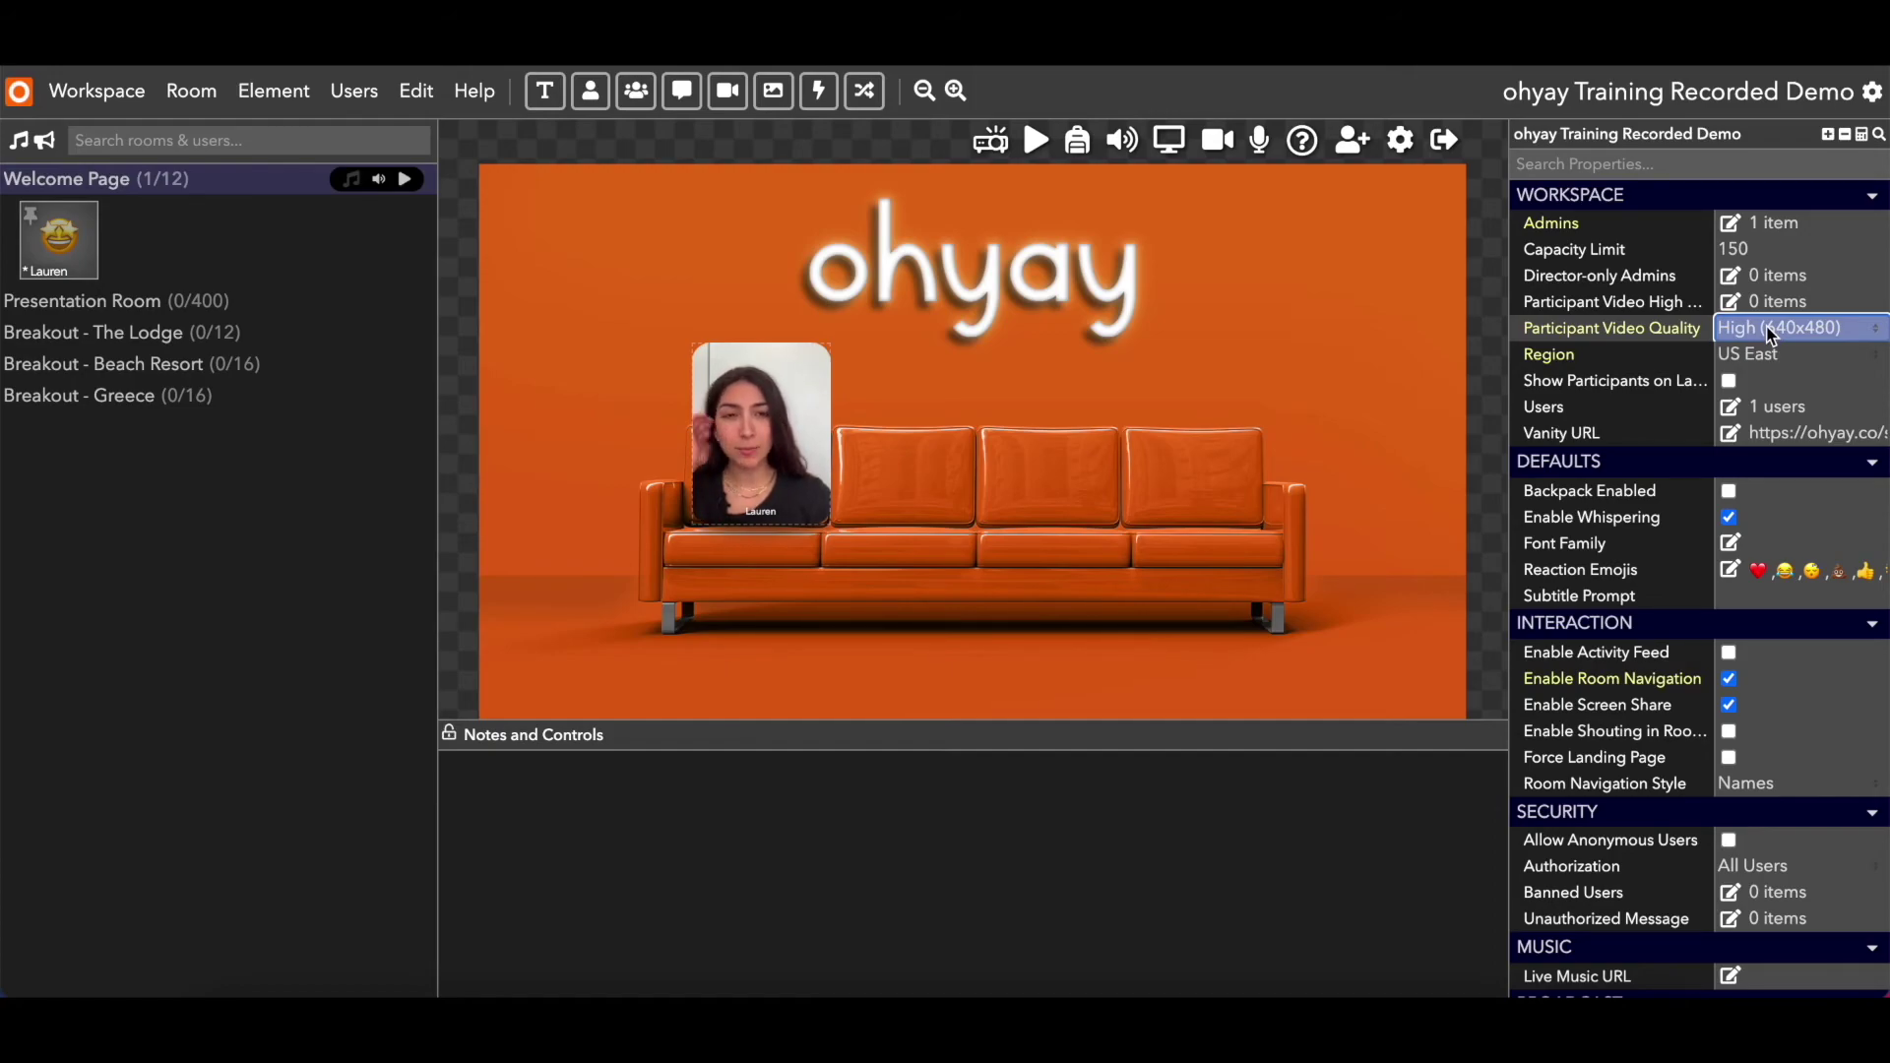
pyautogui.click(1821, 329)
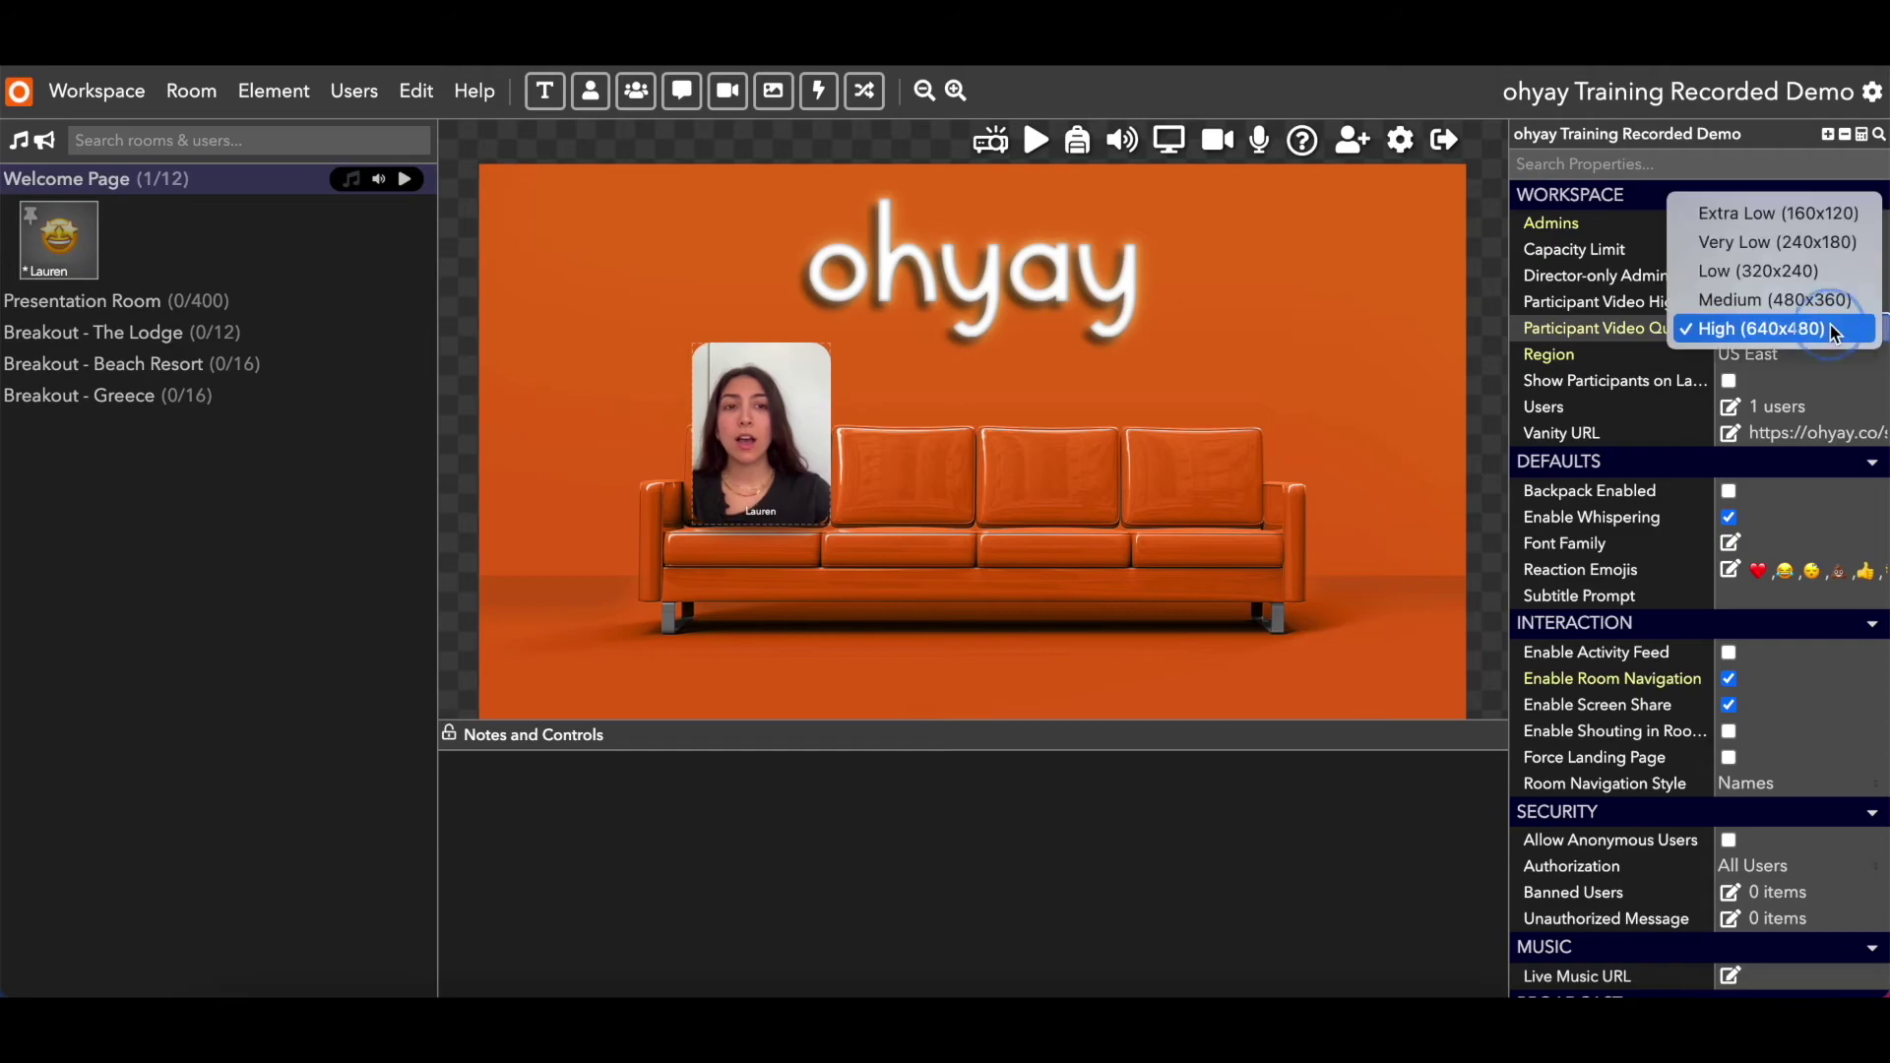